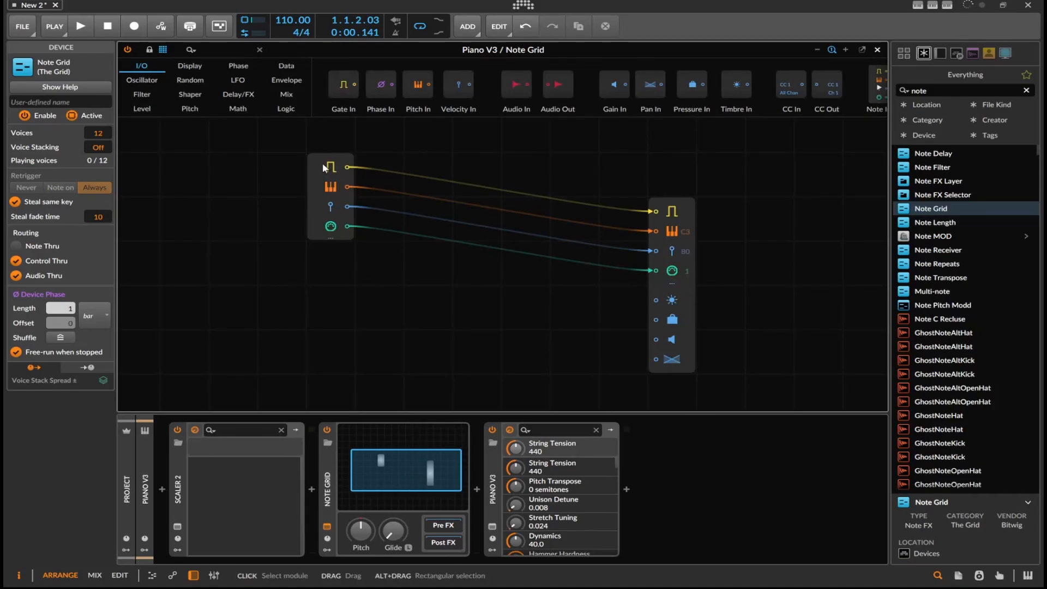
# Step: Play the piano clip to observe the note gate signal on the Note Grid oscilloscope, and stop playback
pyautogui.click(330, 169)
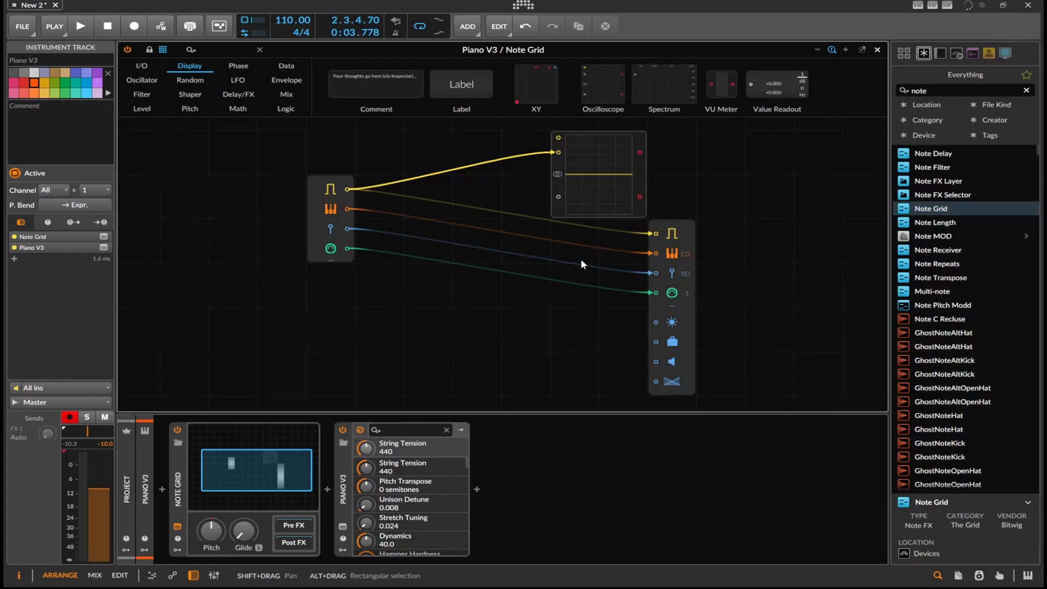
pyautogui.click(81, 28)
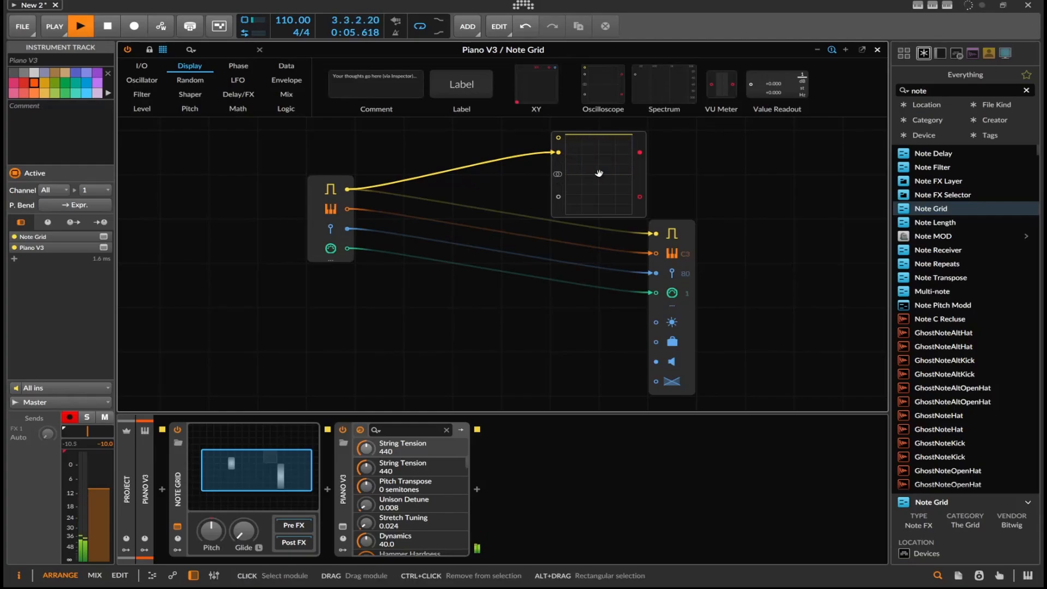
pyautogui.click(112, 28)
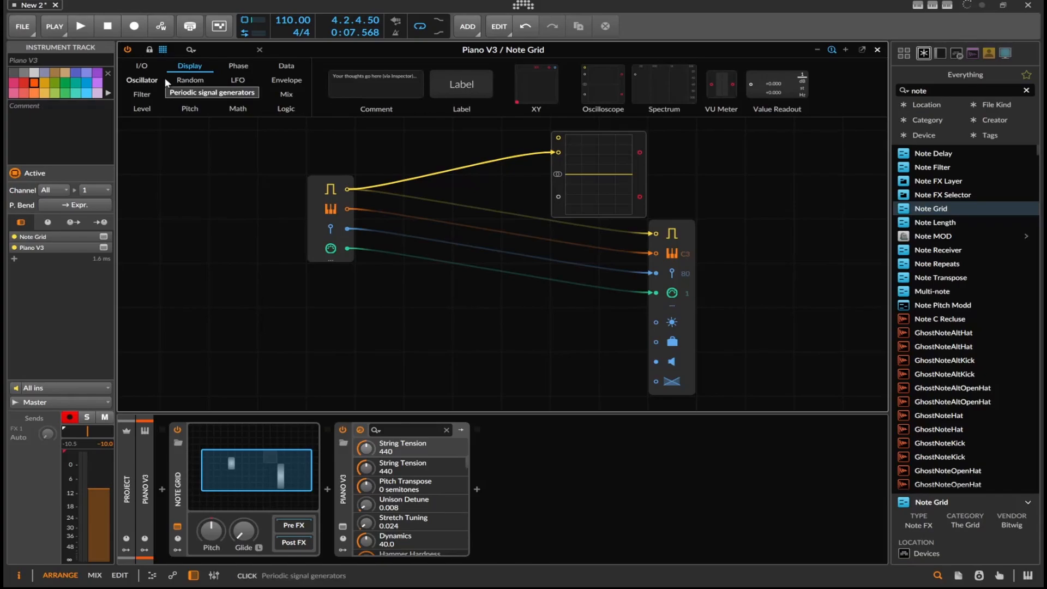
# Step: Insert an Attenuate module between the incoming gate and the note output's gate, and feed its output to the oscilloscope
pyautogui.click(150, 111)
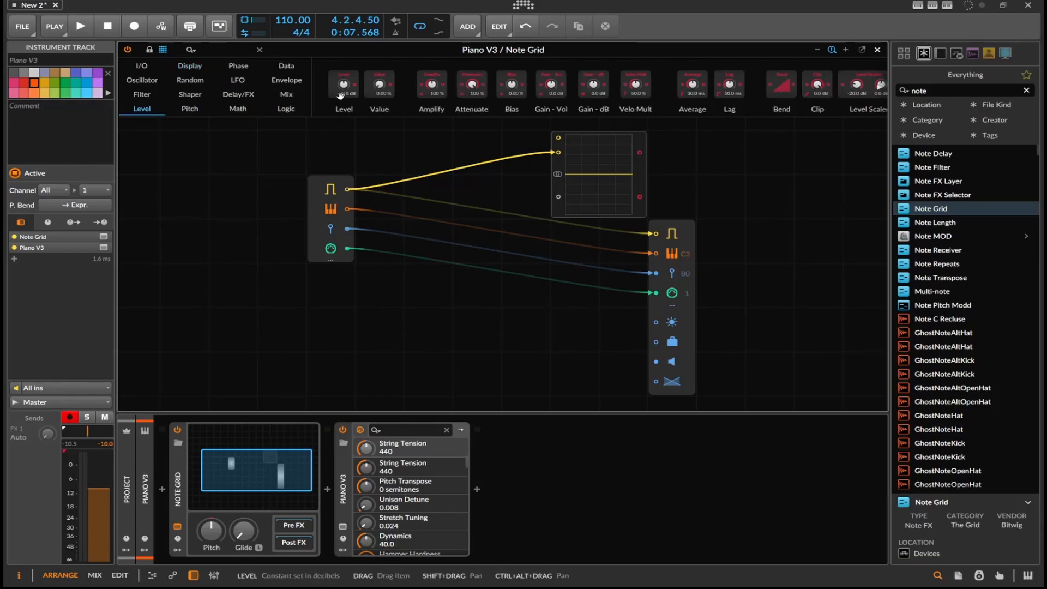
pyautogui.moveTo(470, 92); pyautogui.dragTo(549, 185)
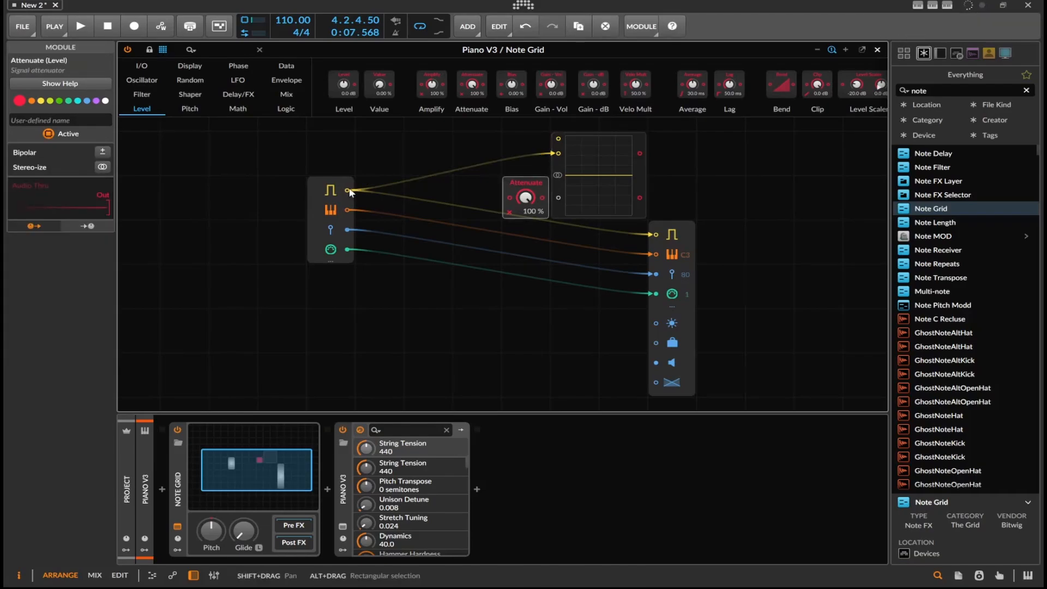
pyautogui.moveTo(347, 190); pyautogui.dragTo(662, 231)
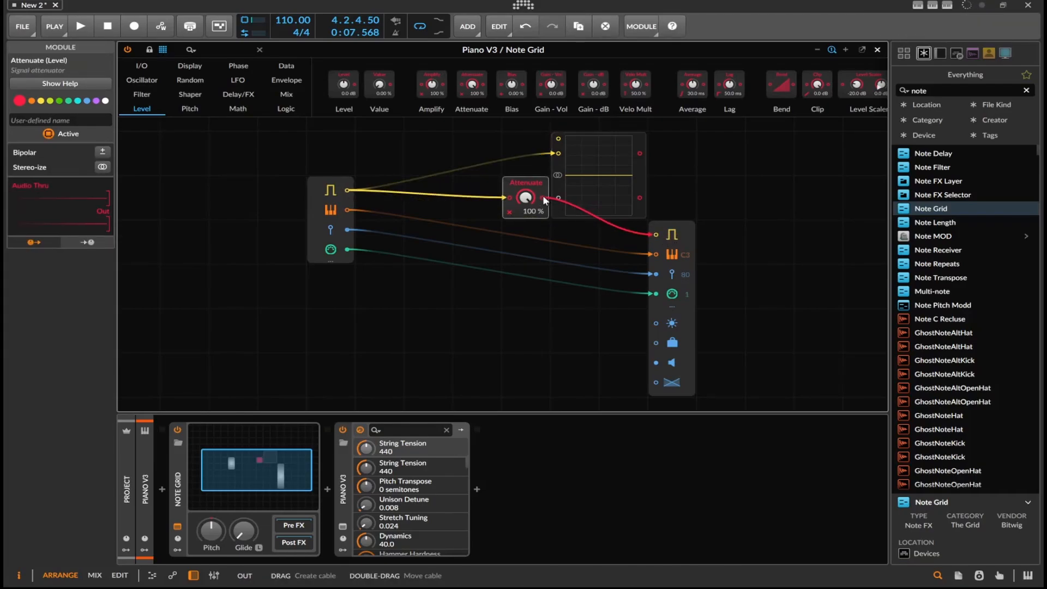
pyautogui.moveTo(542, 196)
pyautogui.mouseDown()
pyautogui.moveTo(557, 154)
pyautogui.moveTo(492, 144)
pyautogui.moveTo(482, 240)
pyautogui.mouseUp()
# Step: Vary the attenuation of the gate signal during playback, set it to 80 %, and stop playback
pyautogui.press('space')
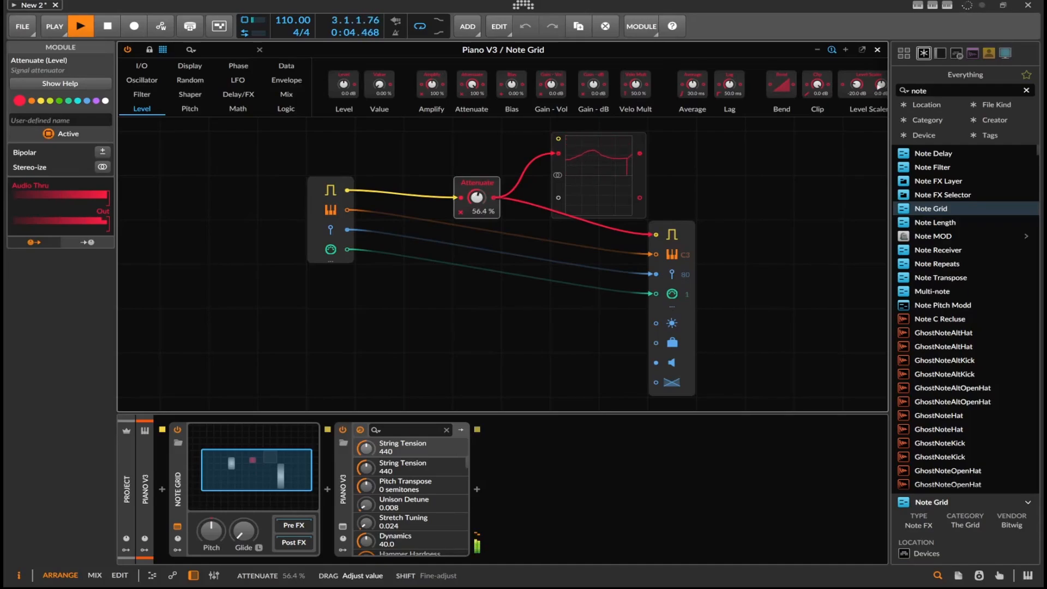
pyautogui.moveTo(482, 240); pyautogui.dragTo(482, 262)
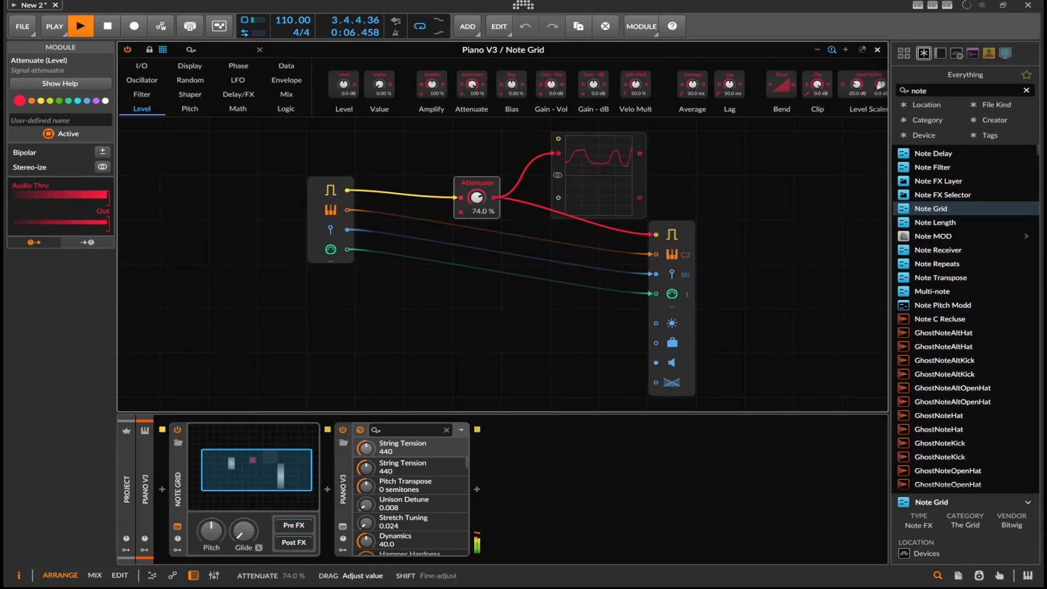
pyautogui.moveTo(476, 198)
pyautogui.mouseDown()
pyautogui.moveTo(477, 218)
pyautogui.moveTo(477, 164)
pyautogui.mouseUp()
pyautogui.press('space')
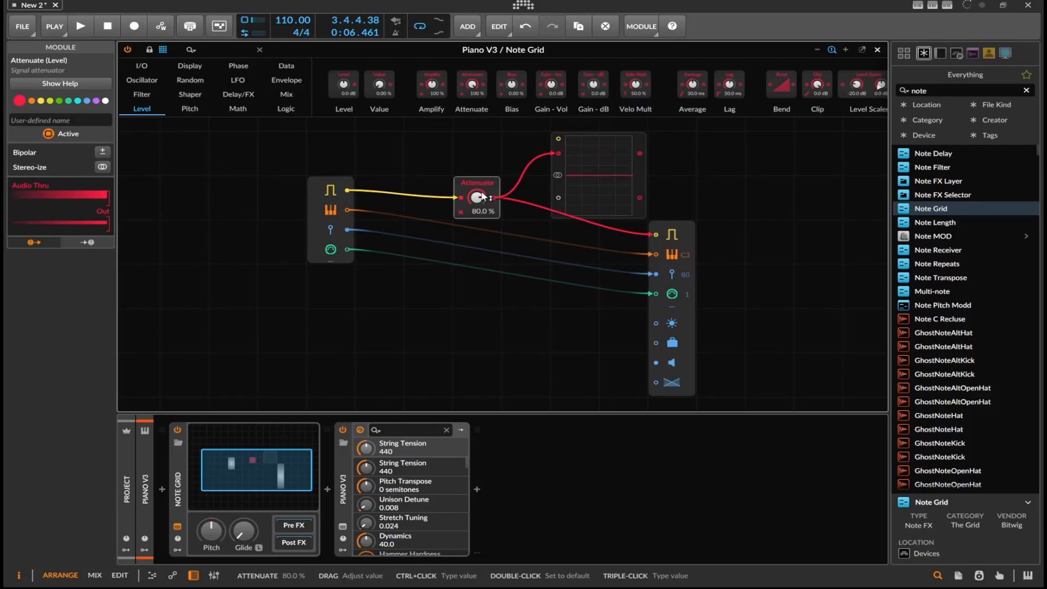
# Step: Show the Note Grid's modulator slots and add a Curves modulator to the first one
pyautogui.click(178, 549)
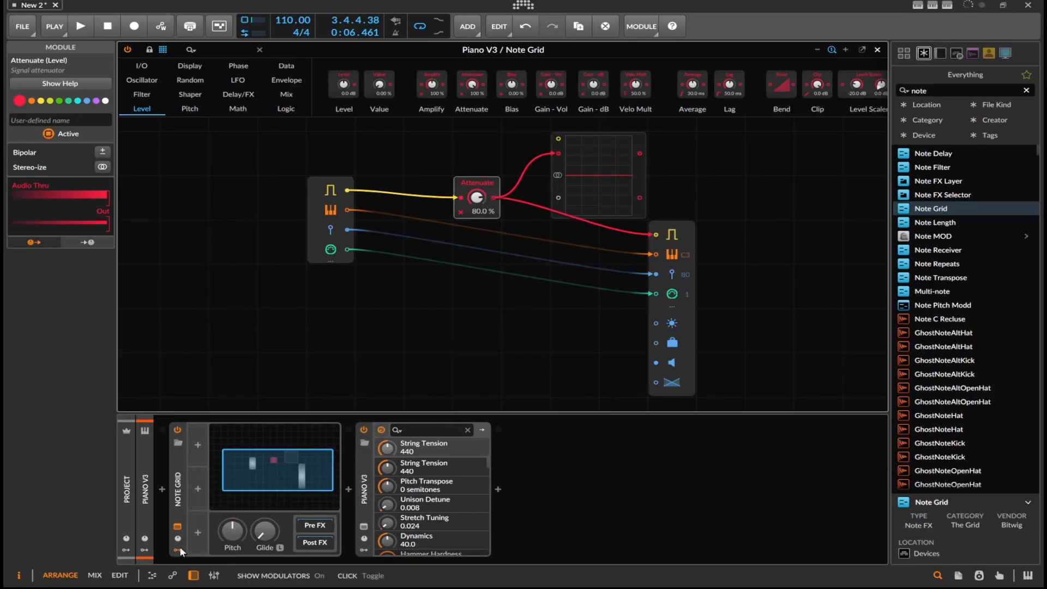
pyautogui.click(205, 447)
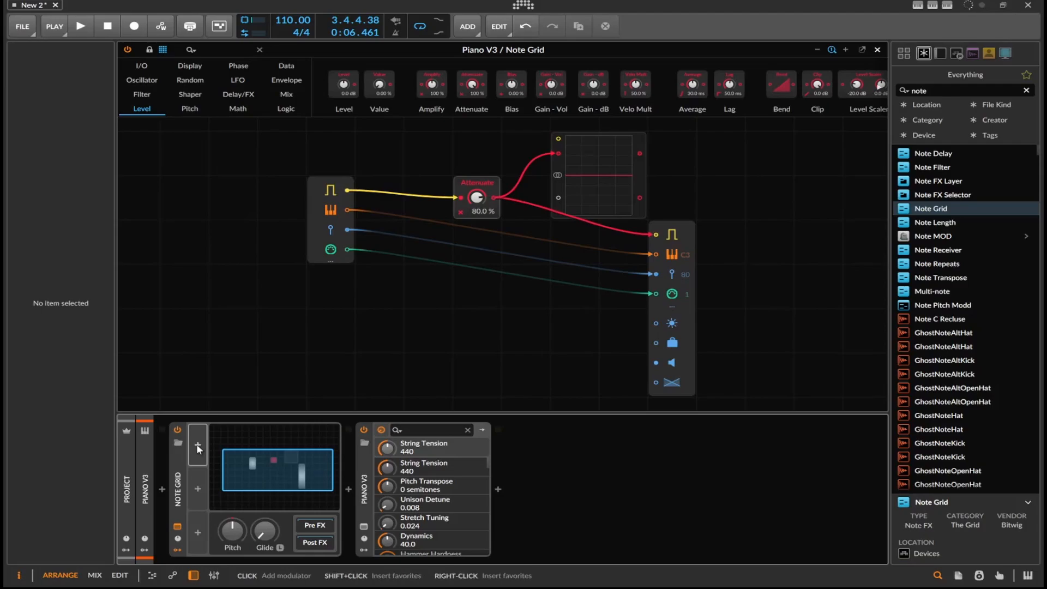
pyautogui.click(196, 446)
pyautogui.write('cur')
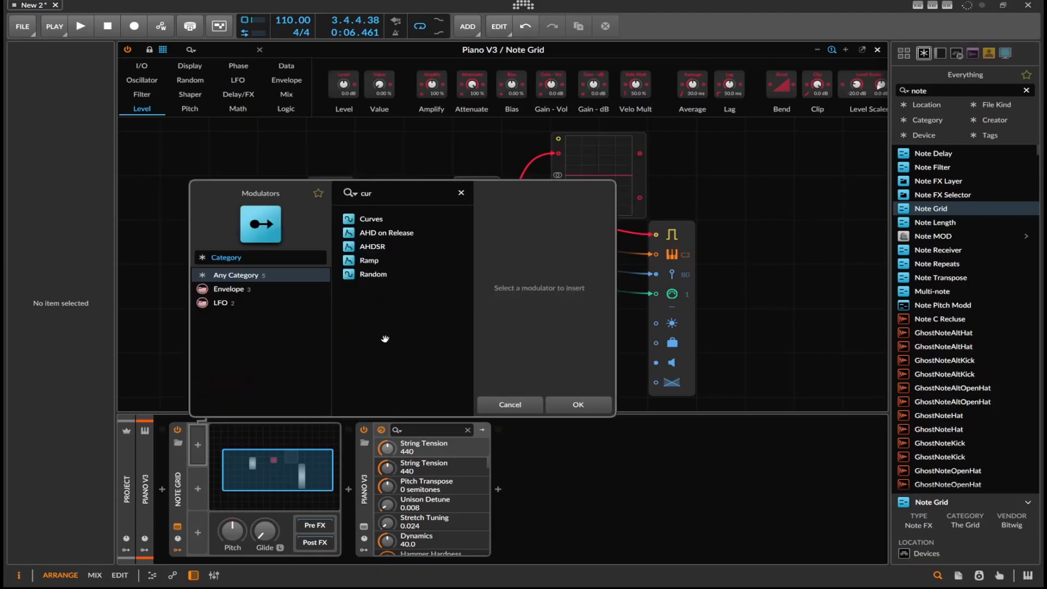
pyautogui.doubleClick(363, 220)
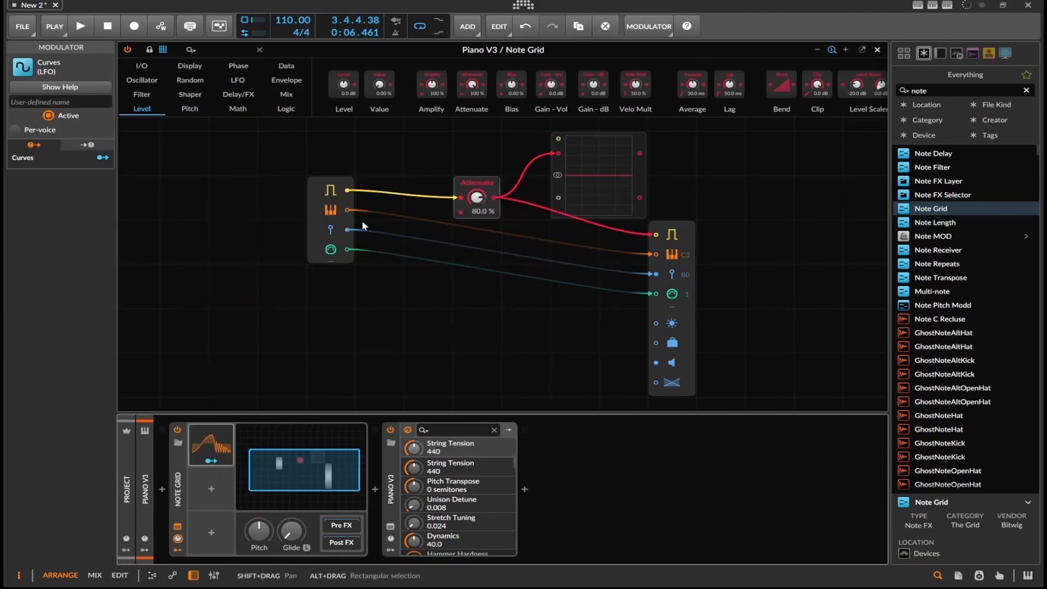
# Step: Map the Curves modulator to the Attenuate amount with a depth of -0.53 and start playback
pyautogui.click(210, 461)
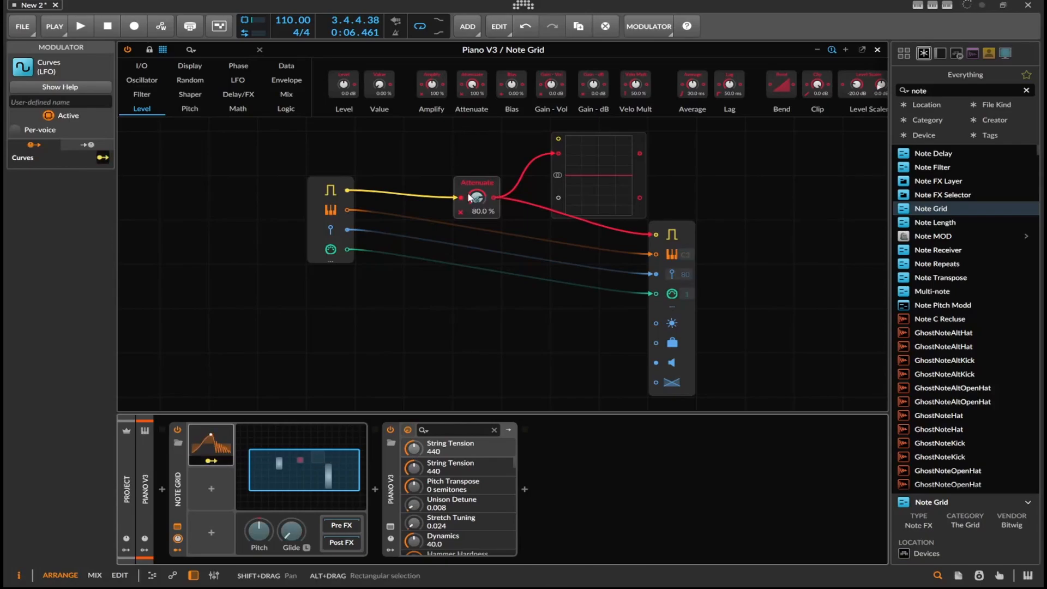
pyautogui.moveTo(477, 198)
pyautogui.mouseDown()
pyautogui.moveTo(476, 223)
pyautogui.moveTo(477, 202)
pyautogui.mouseUp()
pyautogui.press('space')
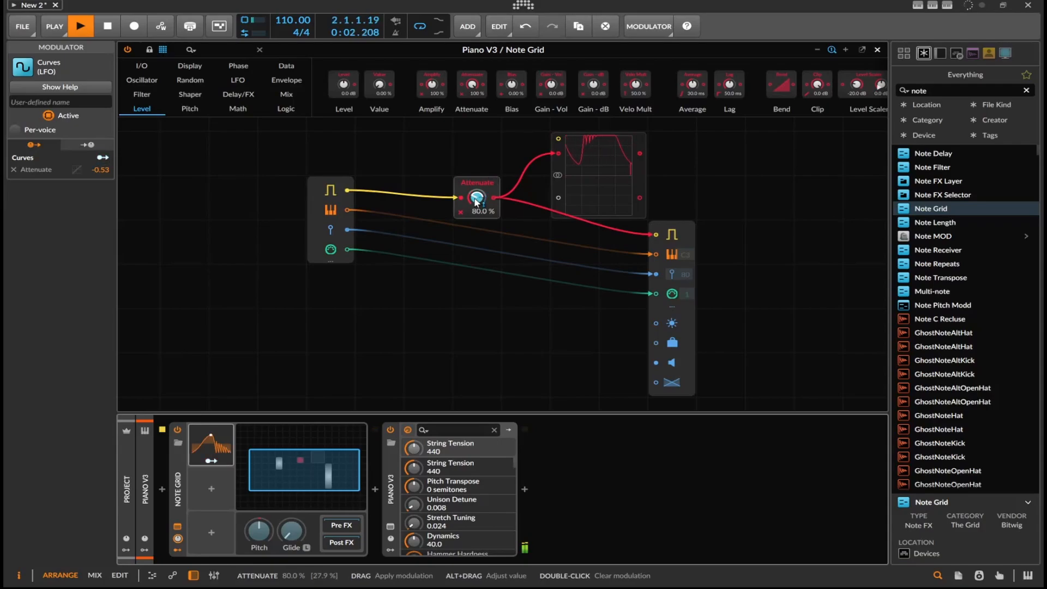
# Step: Set the Curves timebase to Half note and its modulation depth on Attenuate to -0.80
pyautogui.click(208, 444)
pyautogui.click(309, 450)
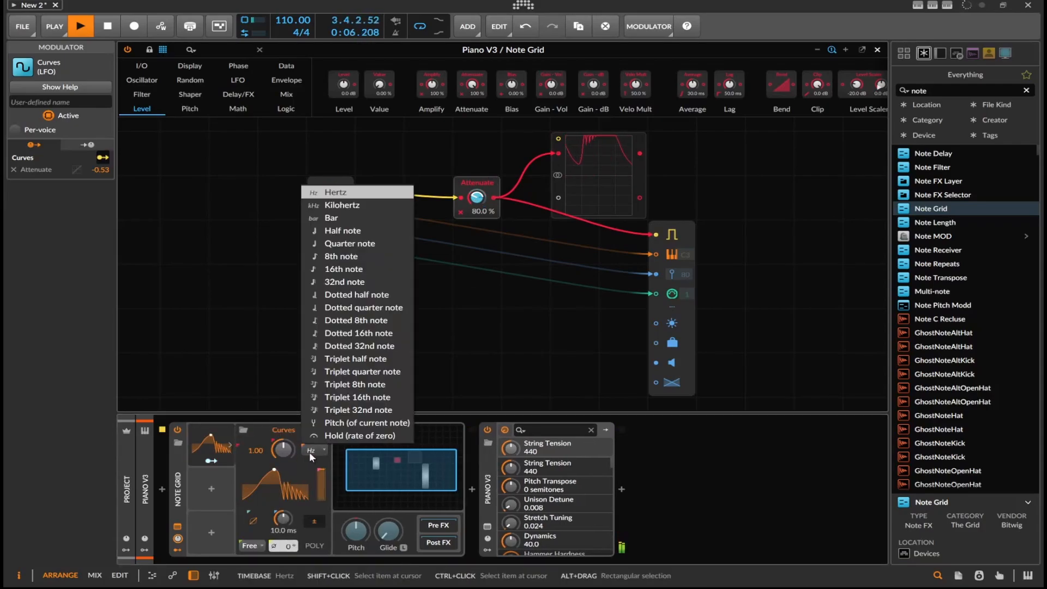
pyautogui.click(342, 230)
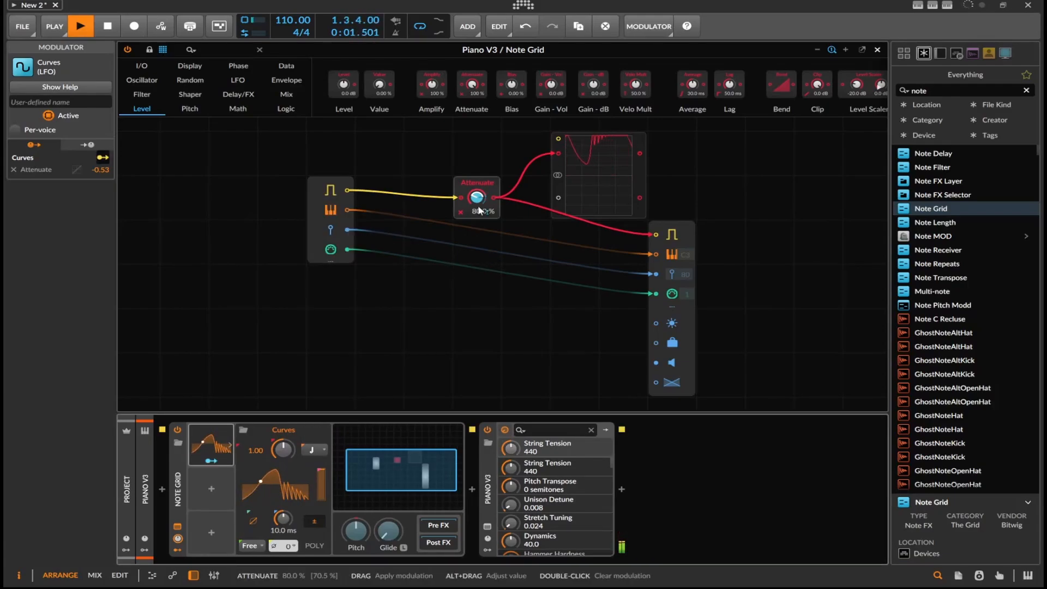
pyautogui.moveTo(477, 196); pyautogui.dragTo(593, 203)
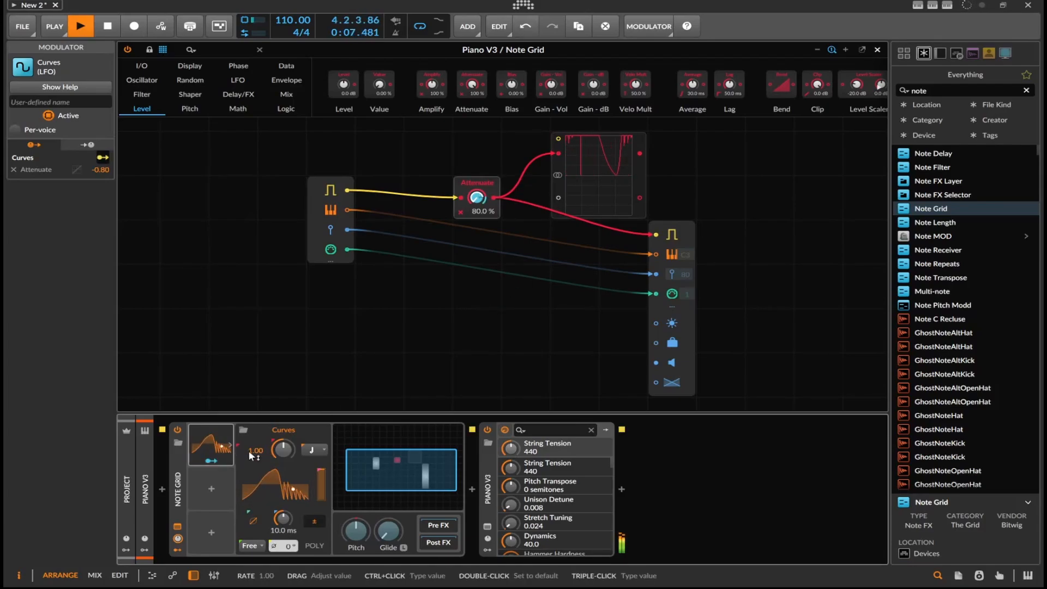
# Step: Try a Curves rate of 0.10 during playback, settle on 0.50, and stop playback
pyautogui.moveTo(251, 449); pyautogui.dragTo(251, 488)
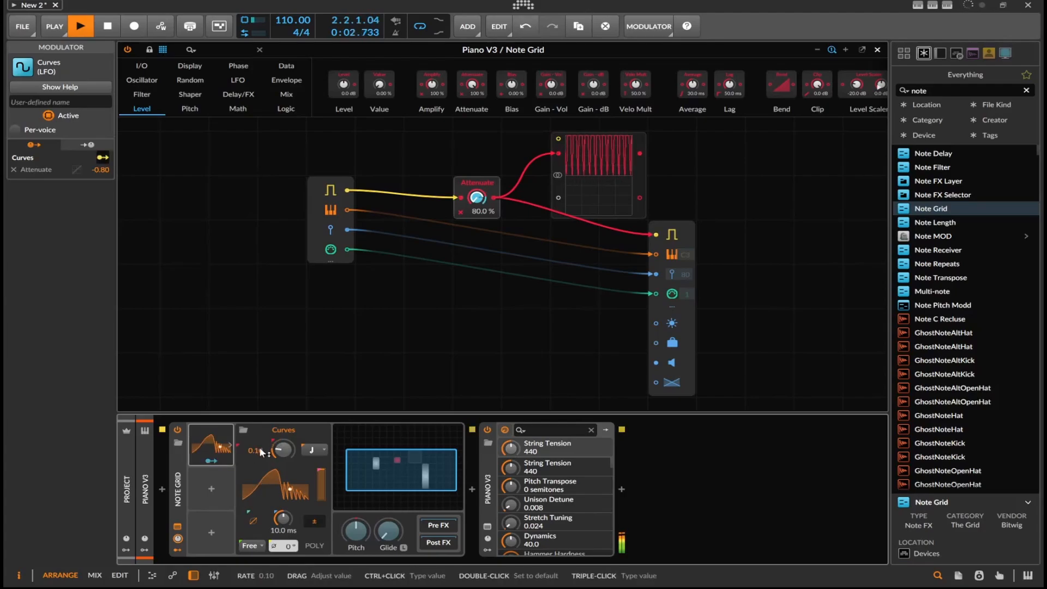
pyautogui.moveTo(260, 447); pyautogui.dragTo(260, 417)
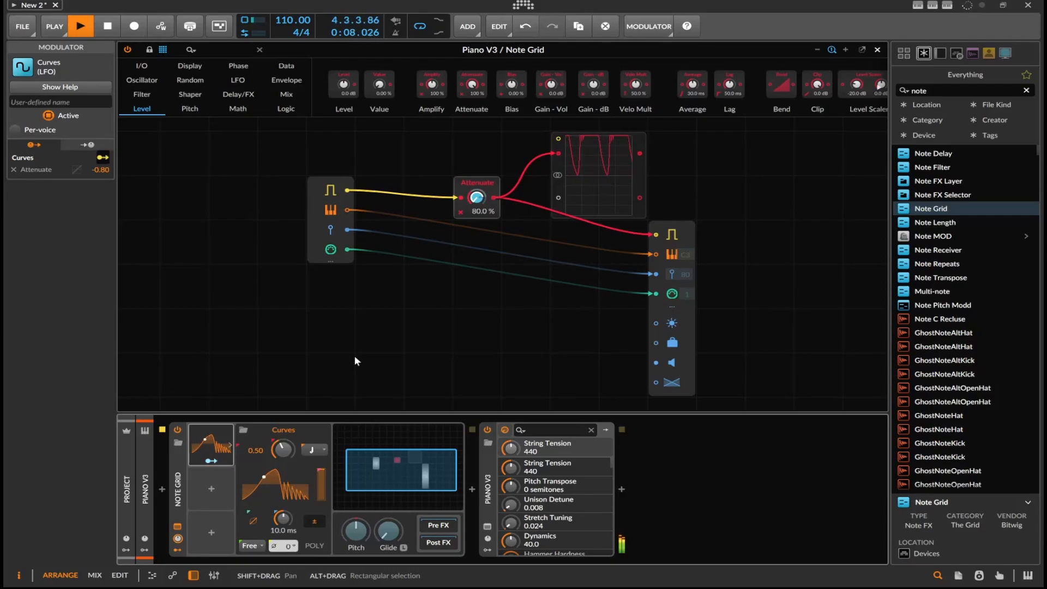
pyautogui.press('space')
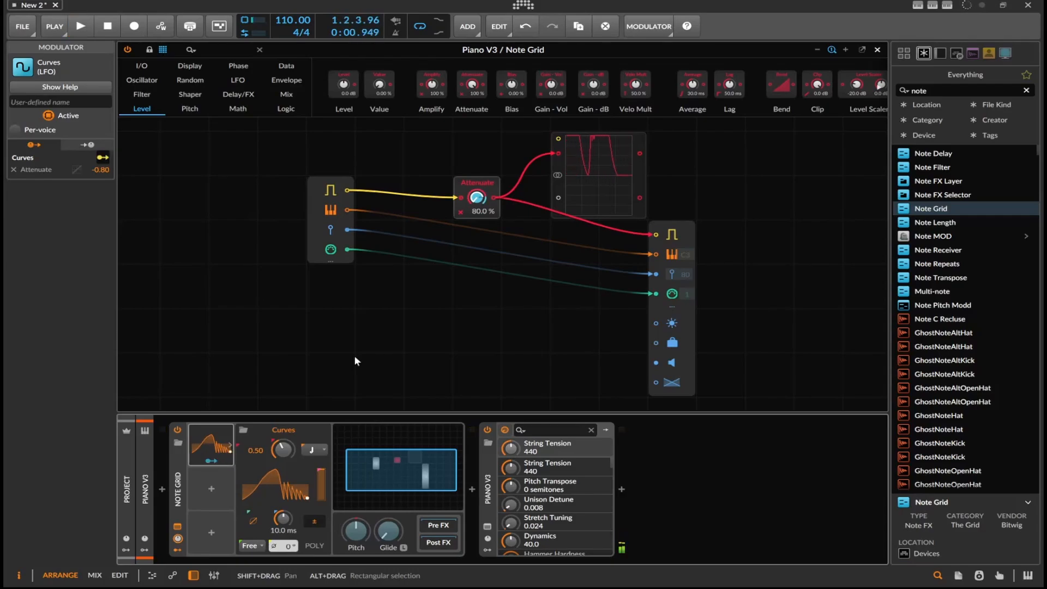
# Step: Add a Random modulator to the Note Grid and map it to the Curves rate with a depth of ×14.31
pyautogui.click(210, 489)
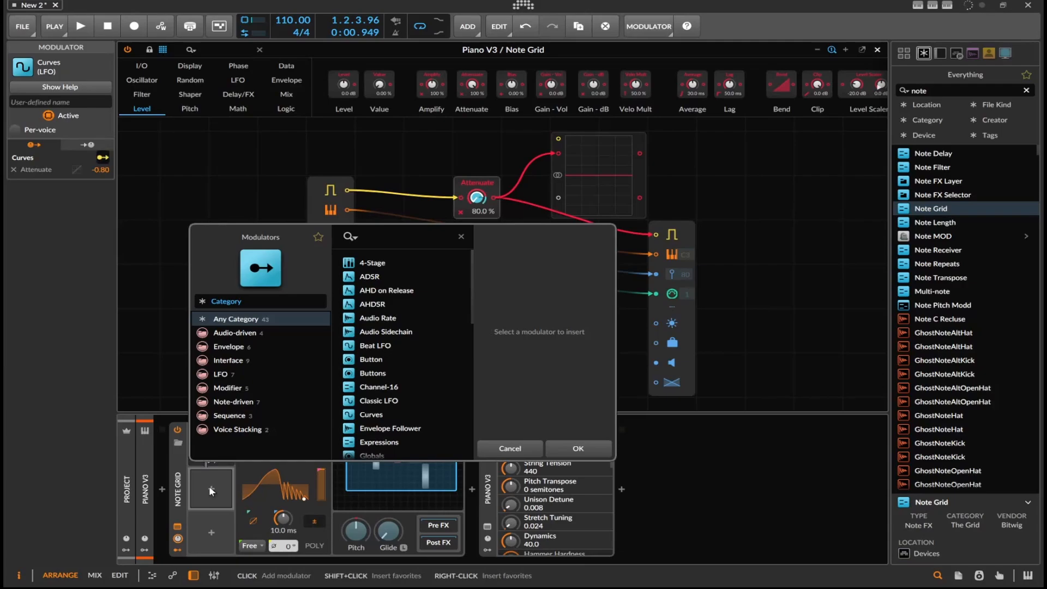
pyautogui.write('rand')
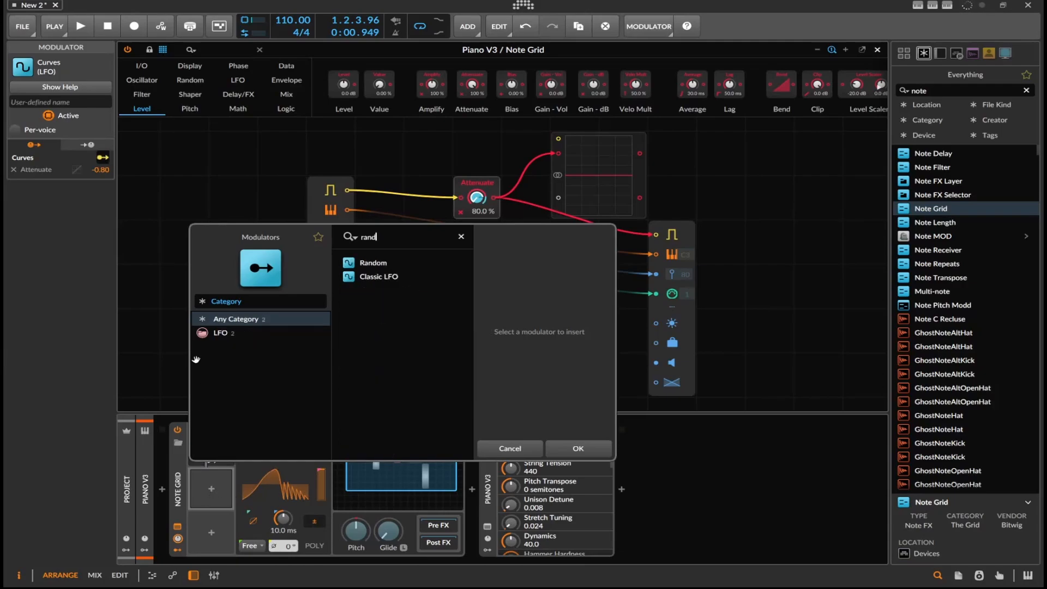
pyautogui.doubleClick(374, 263)
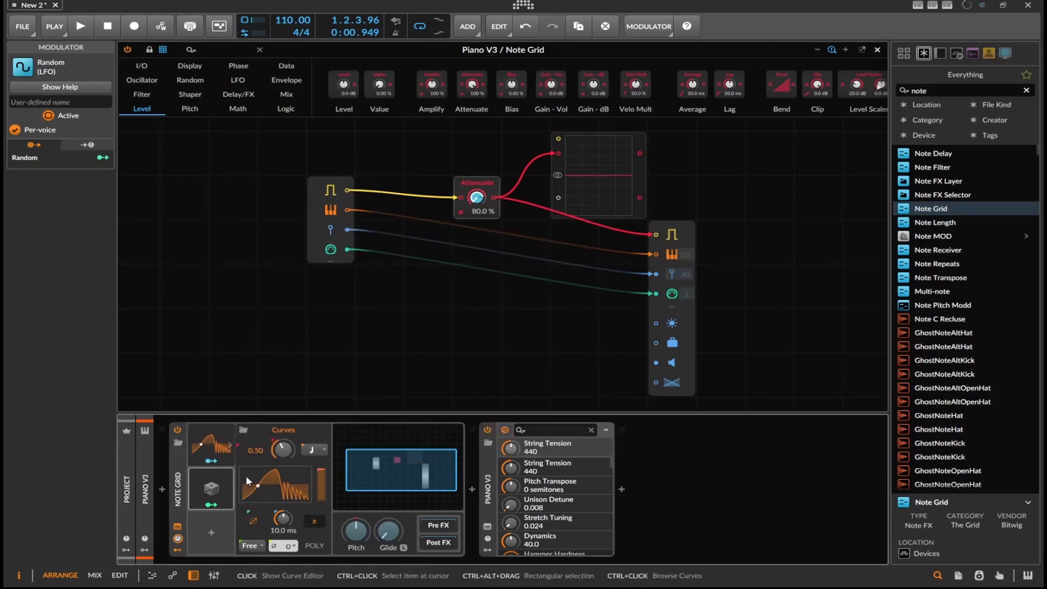
pyautogui.click(211, 504)
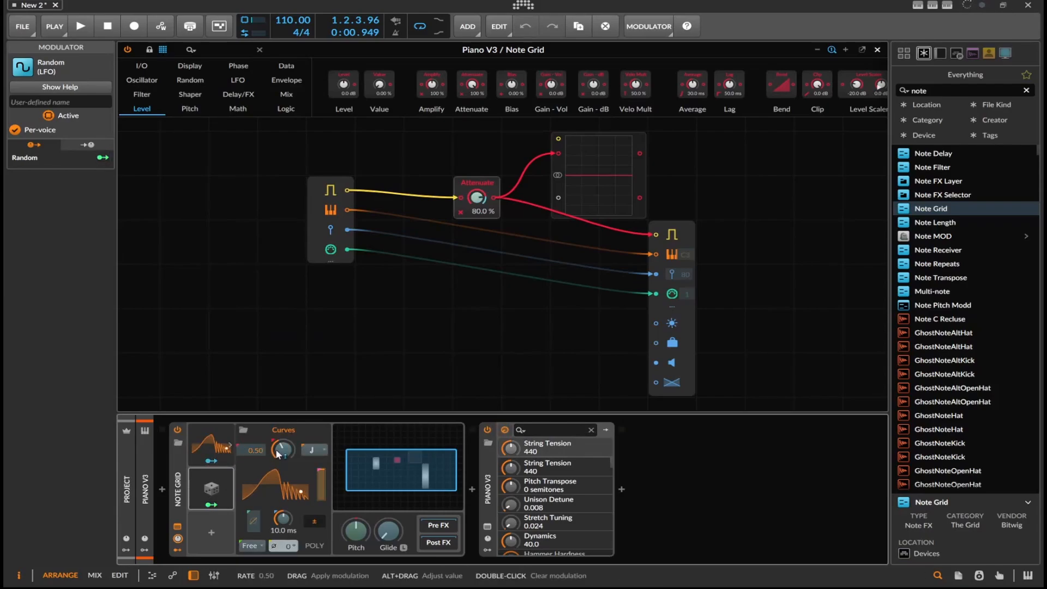
pyautogui.moveTo(282, 449); pyautogui.dragTo(283, 423)
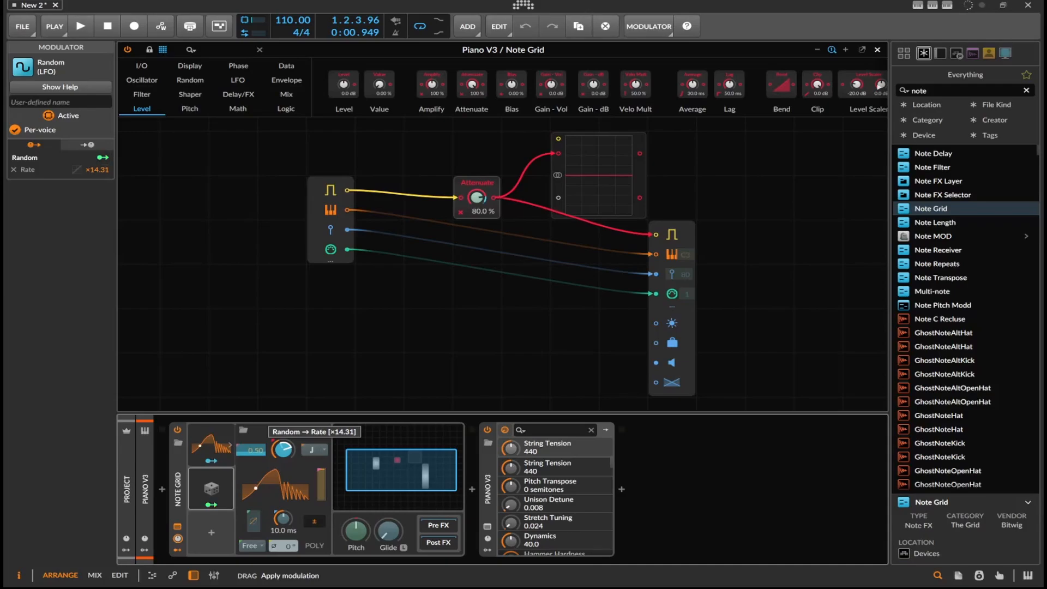
# Step: Open the Random modulator's settings, start playback, and set its timebase to Half note
pyautogui.click(217, 488)
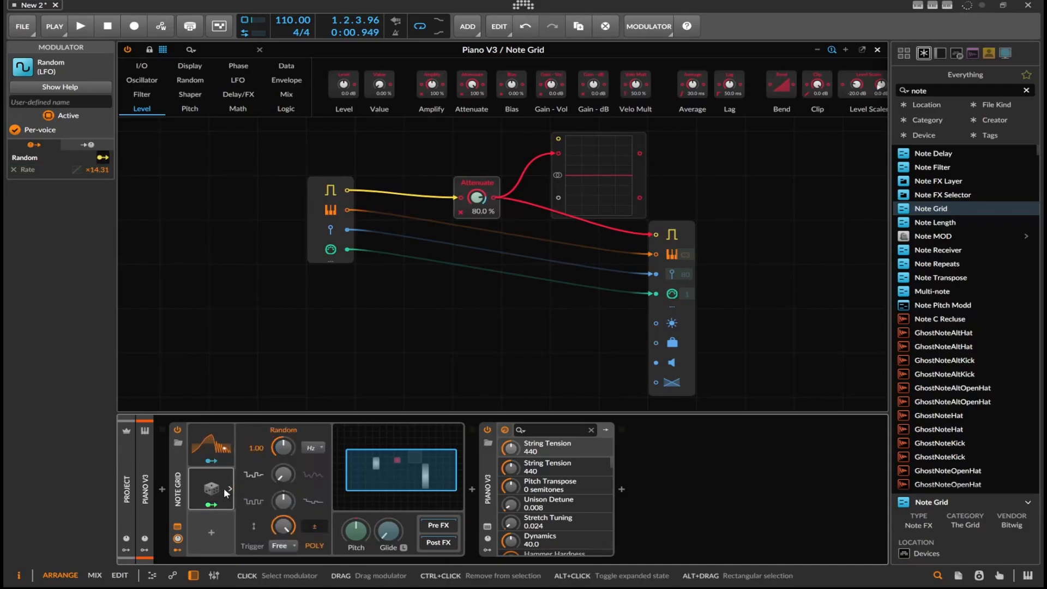
pyautogui.press('space')
pyautogui.click(315, 447)
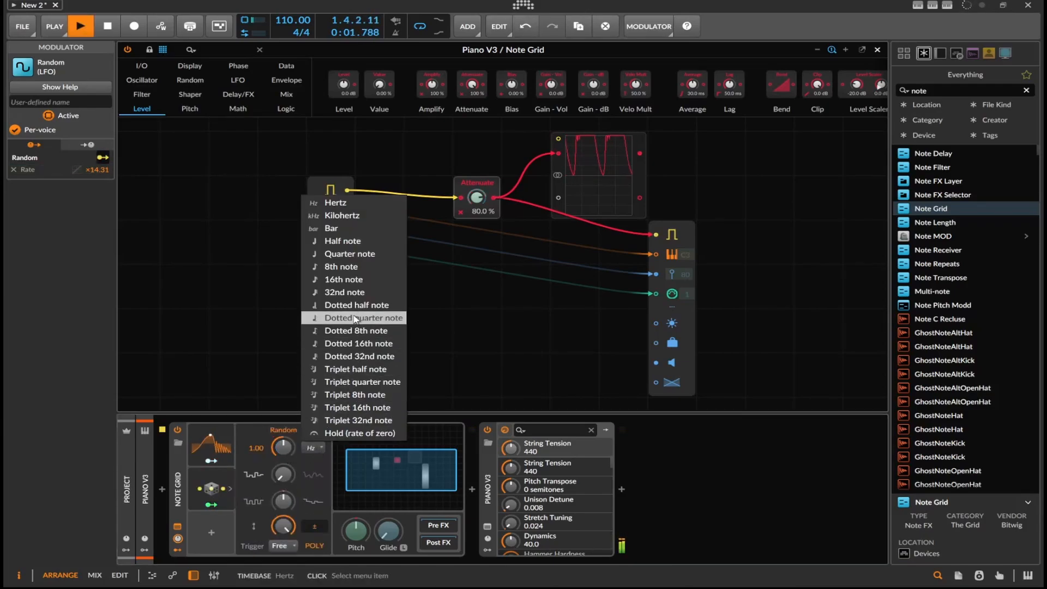
pyautogui.click(349, 241)
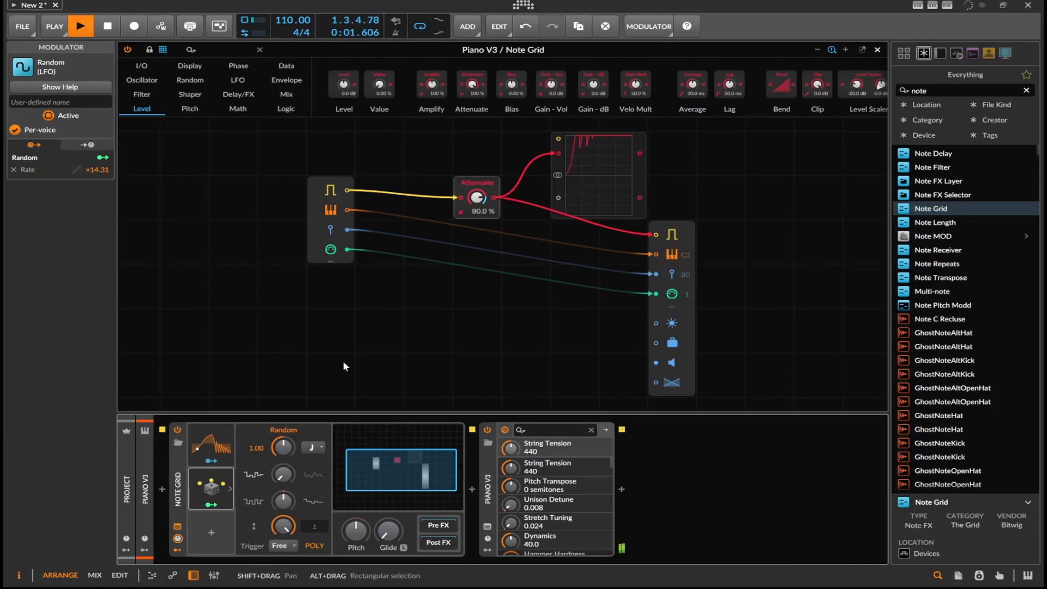
# Step: Restart playback to examine the randomised gate curve on the oscilloscope, and stop it
pyautogui.press('space')
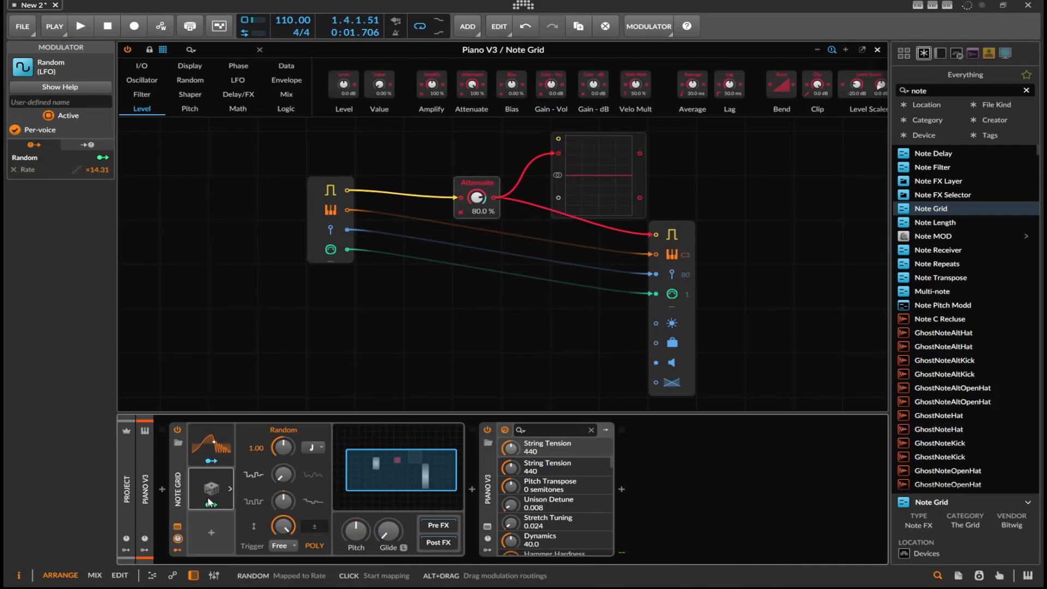
pyautogui.press('space')
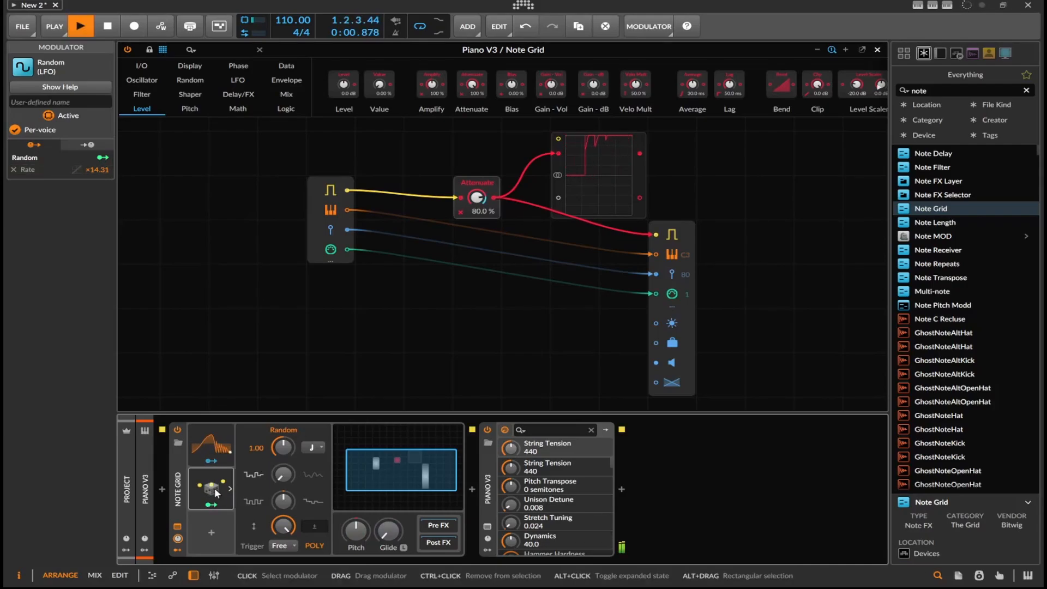
pyautogui.press('space')
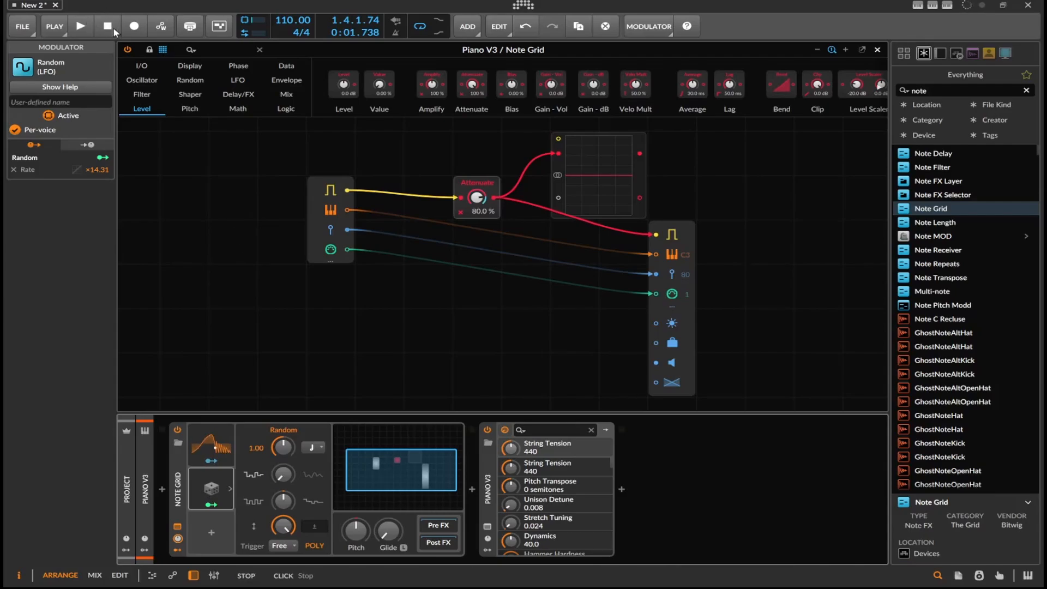
# Step: Close the Note Grid editor and add a new instrument track below Audio 2
pyautogui.click(877, 50)
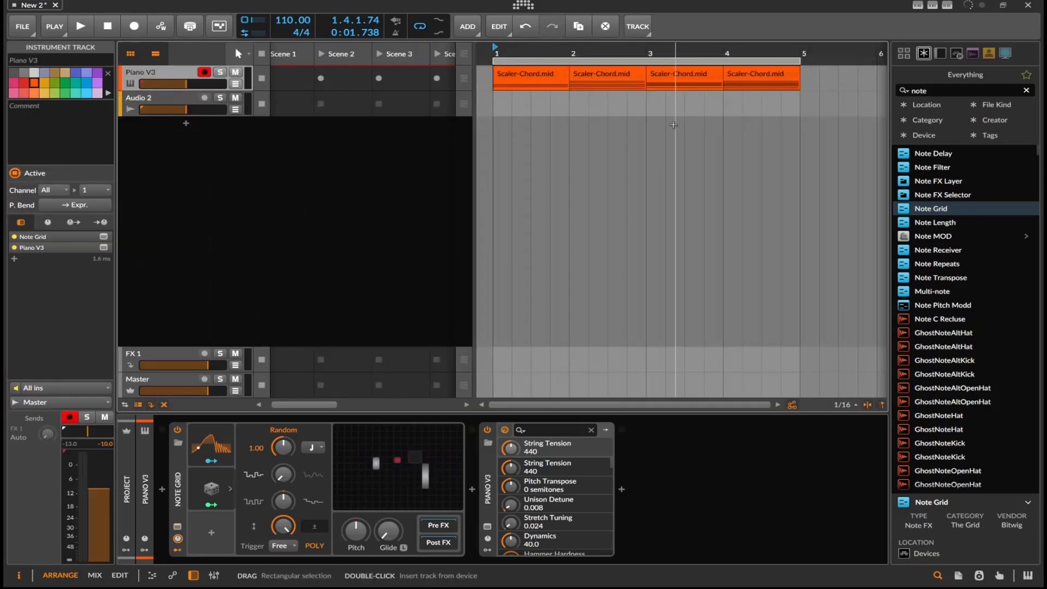
pyautogui.rightClick(187, 179)
pyautogui.click(191, 170)
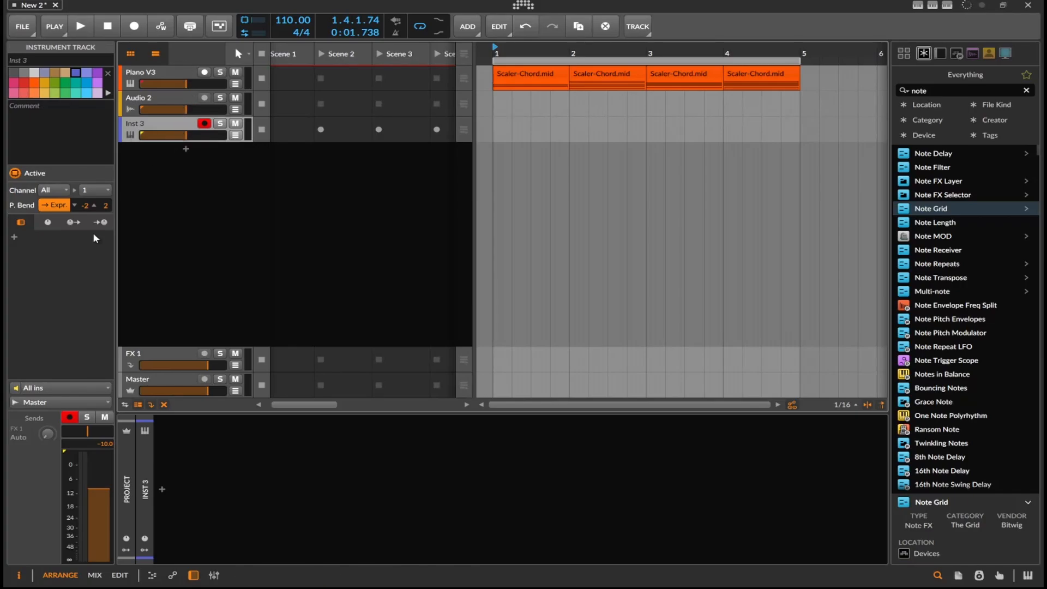
# Step: Look at the input source options of the new instrument track
pyautogui.click(42, 390)
pyautogui.click(44, 384)
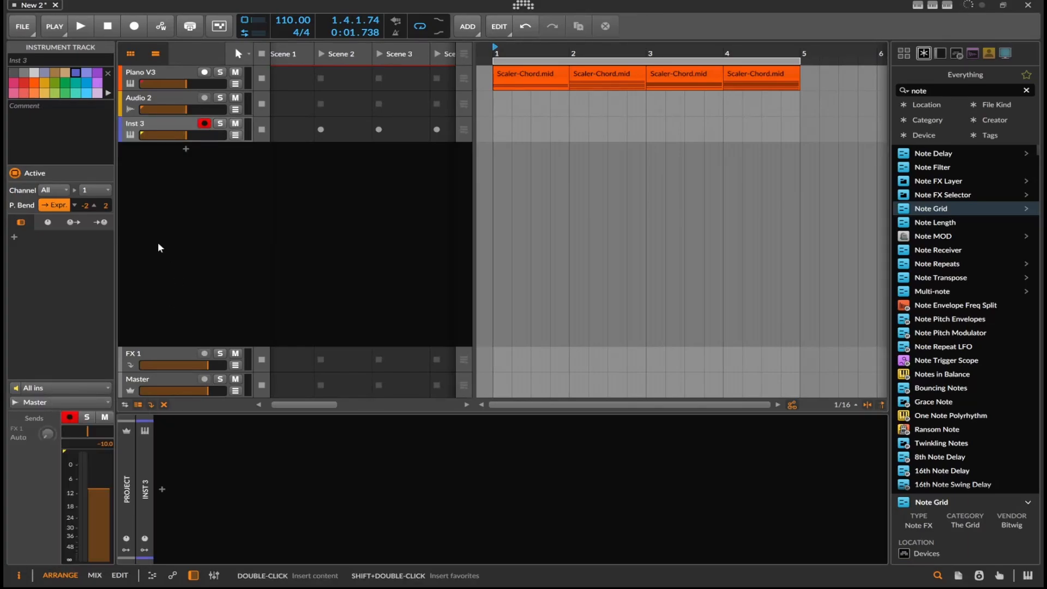
# Step: Set the Inst 3 track's note input to the Note Grid device on the Piano V3 track
pyautogui.click(75, 400)
pyautogui.moveTo(75, 388)
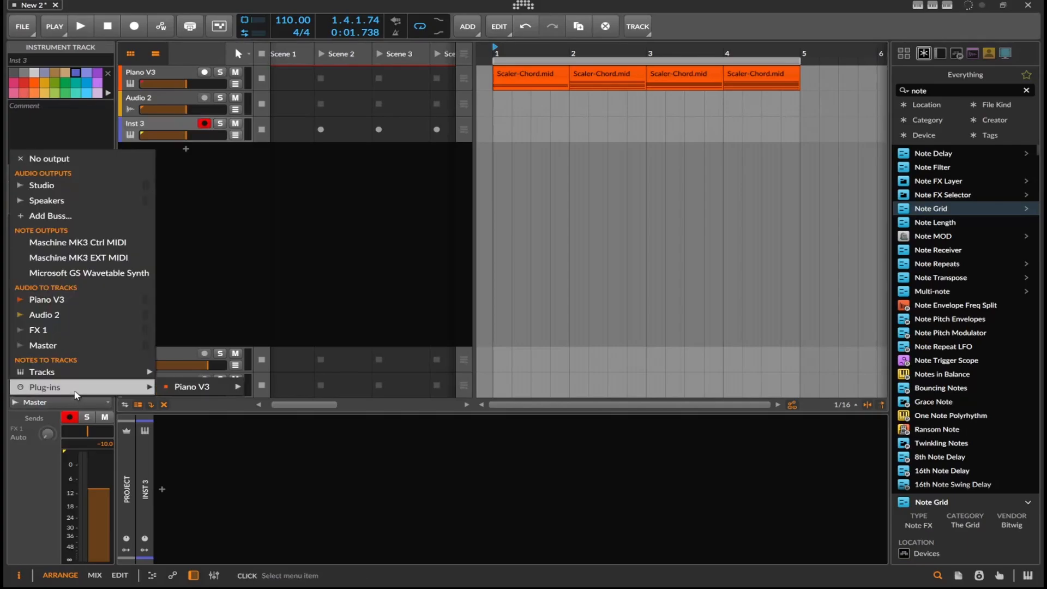
pyautogui.click(41, 445)
pyautogui.click(47, 387)
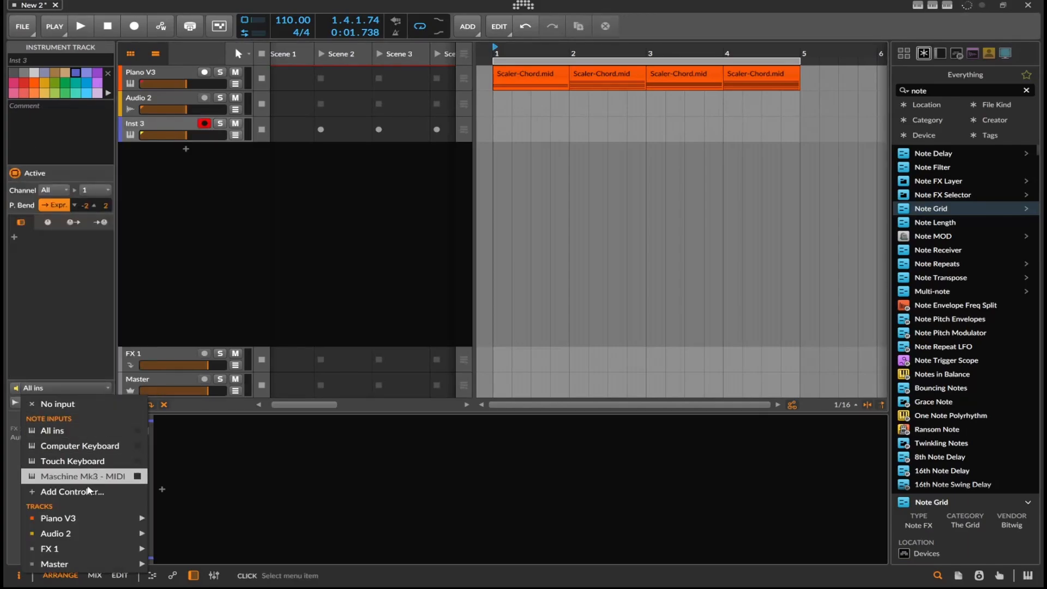
pyautogui.moveTo(101, 521)
pyautogui.click(180, 547)
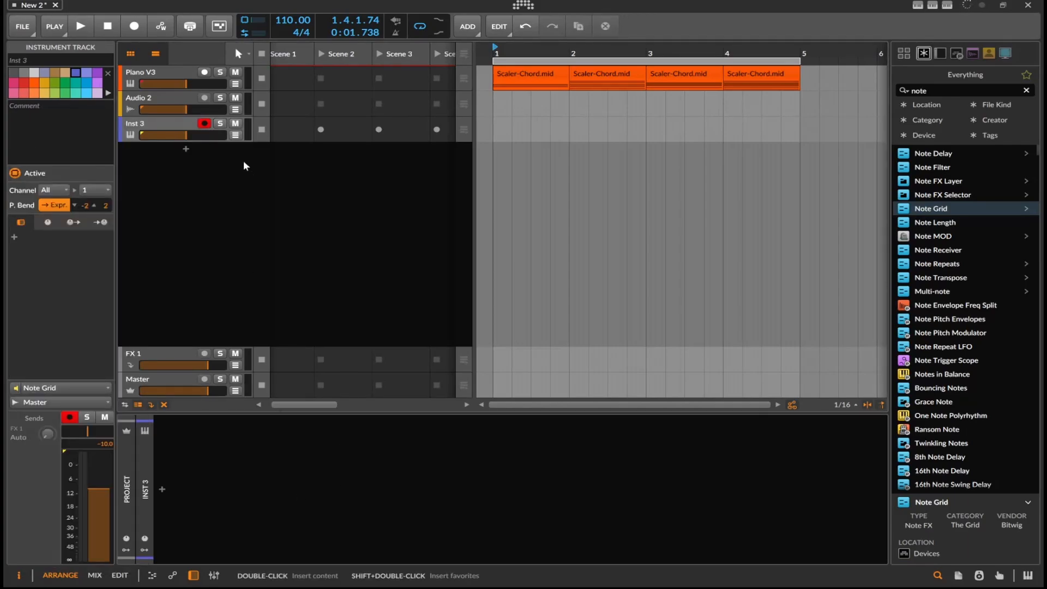
# Step: Record the Note Grid's note output on the Inst 3 track across the four-bar loop, and stop
pyautogui.click(133, 27)
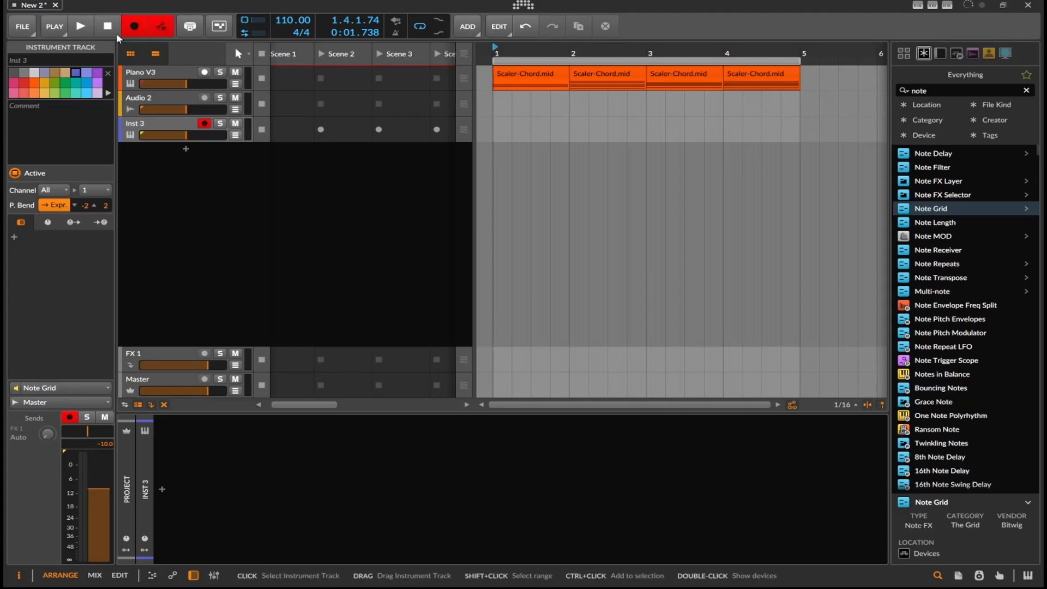
pyautogui.click(85, 27)
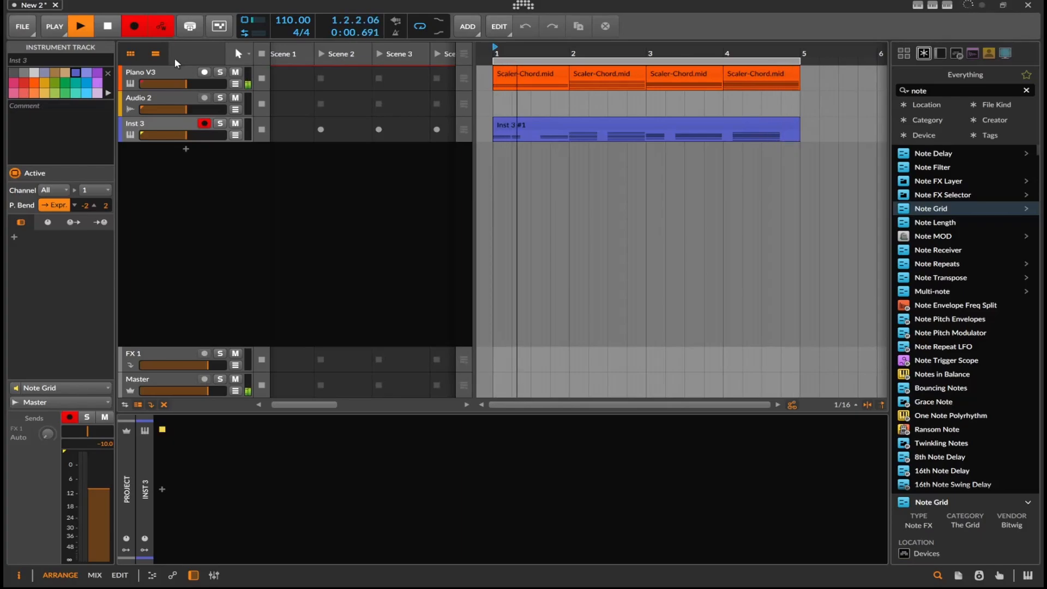
pyautogui.press('space')
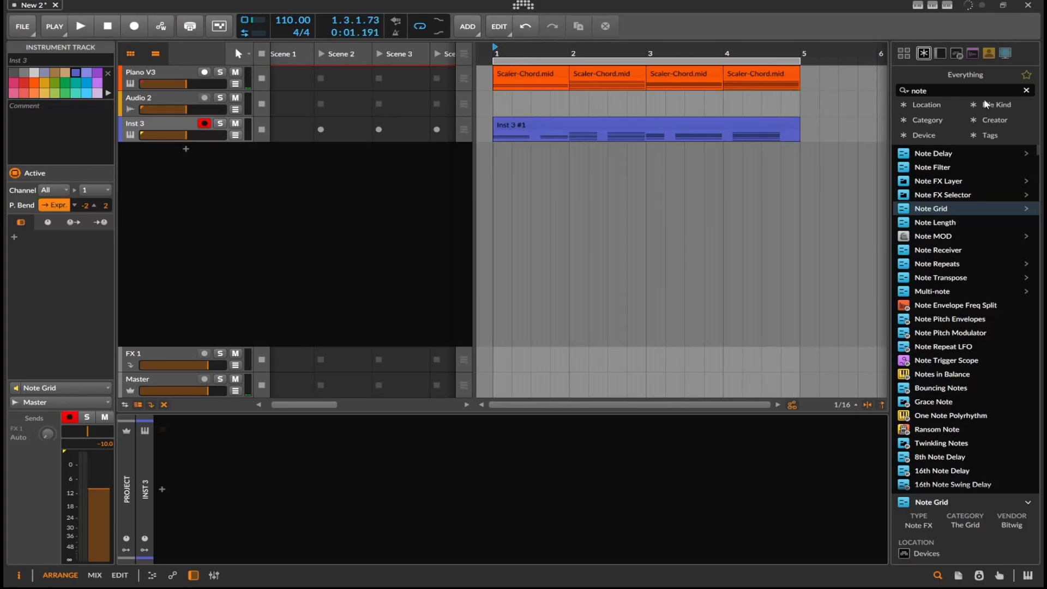
# Step: Open the recorded Inst 3 clip to examine its notes, and delete the clip
pyautogui.click(710, 134)
pyautogui.doubleClick(702, 125)
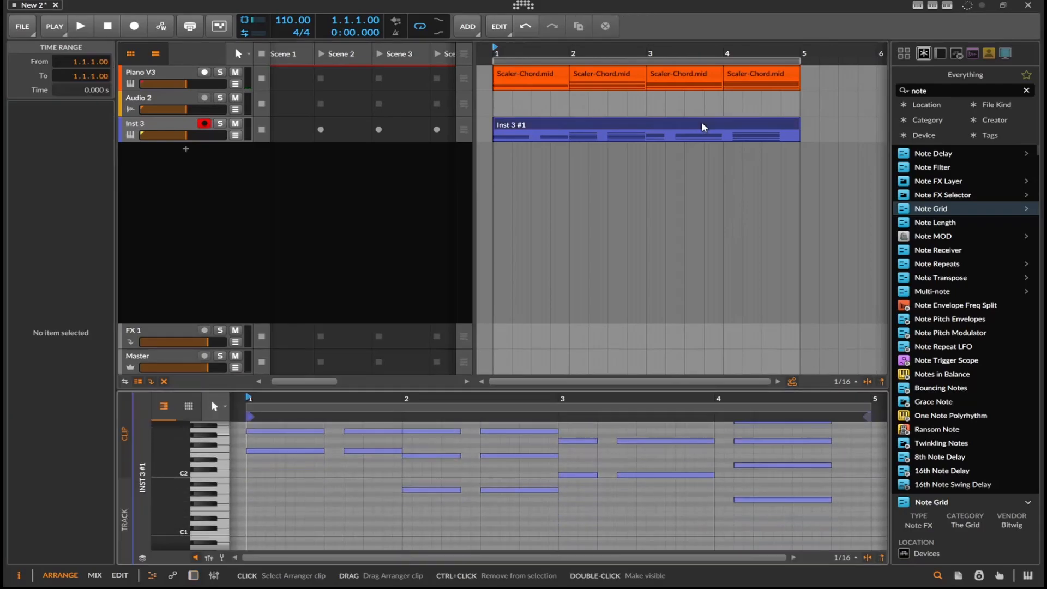
pyautogui.scroll(3, 612, 459)
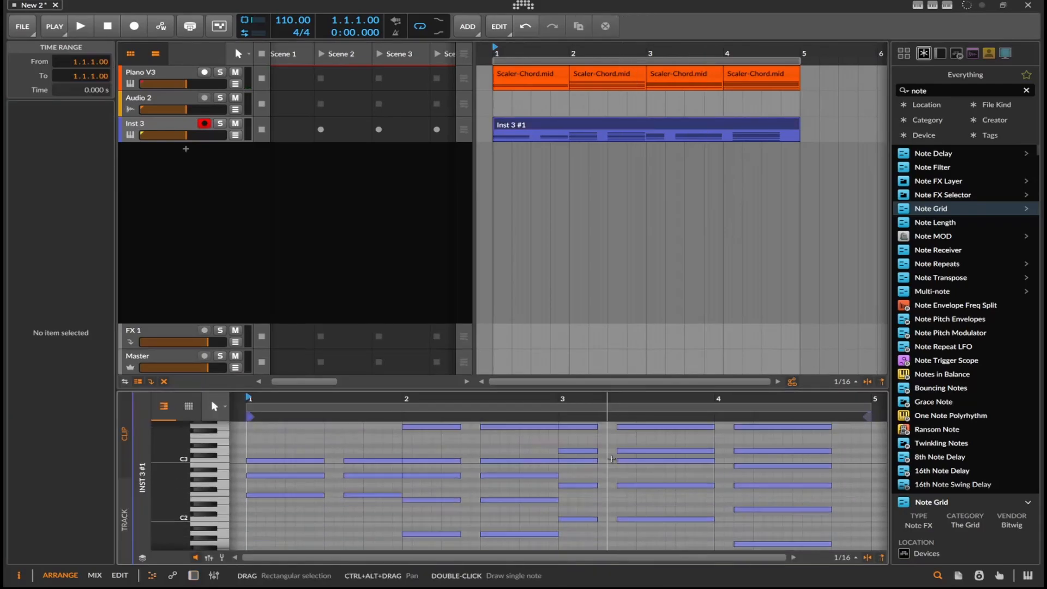
pyautogui.scroll(2, 611, 459)
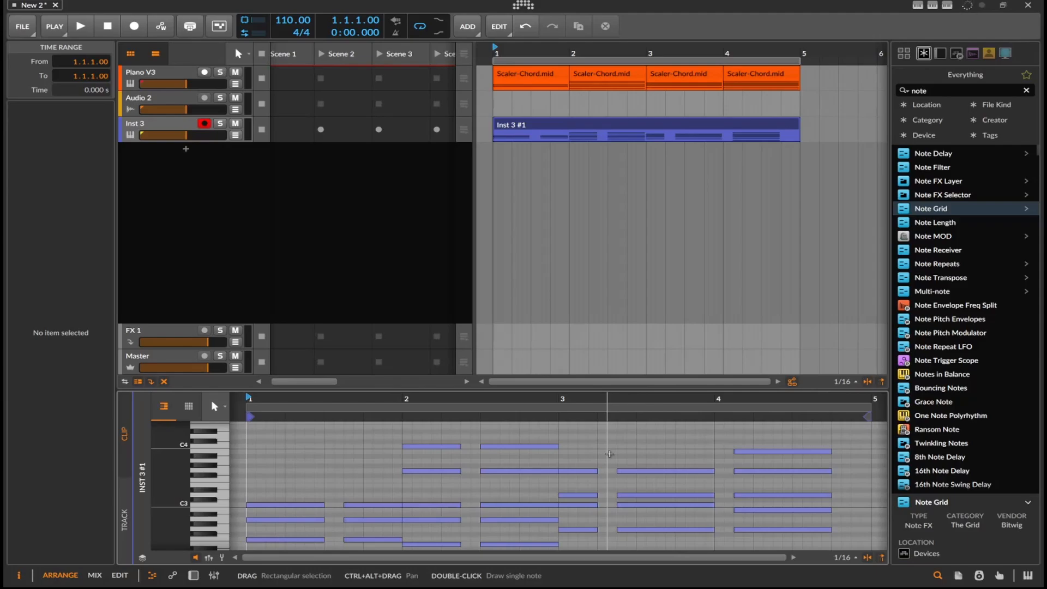
pyautogui.click(555, 126)
pyautogui.press('Delete')
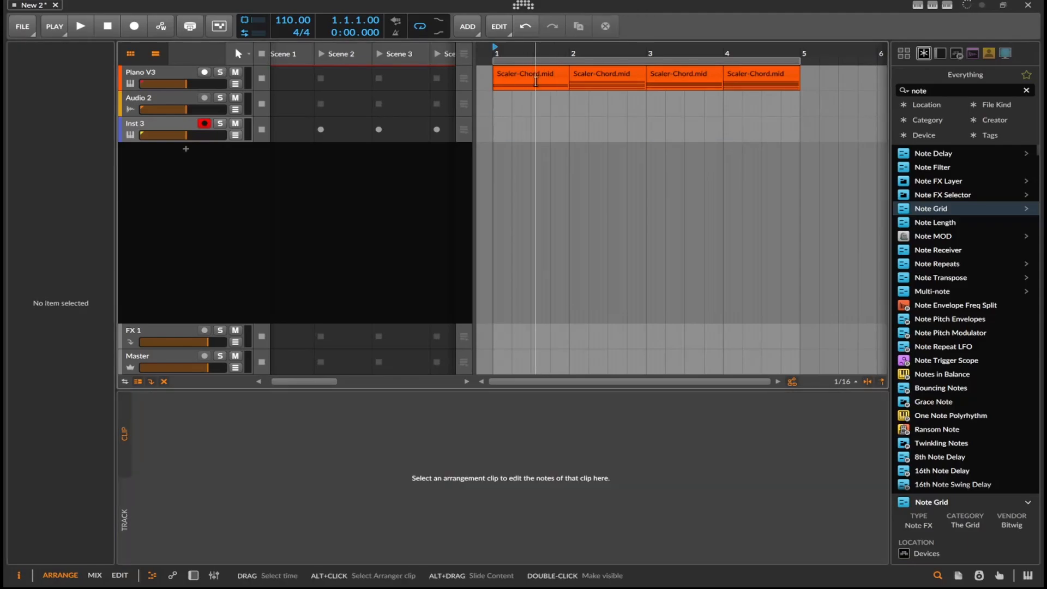
# Step: Reopen the Piano V3 track's Note Grid editor and move the Note In module level with the Note Out module
pyautogui.click(151, 74)
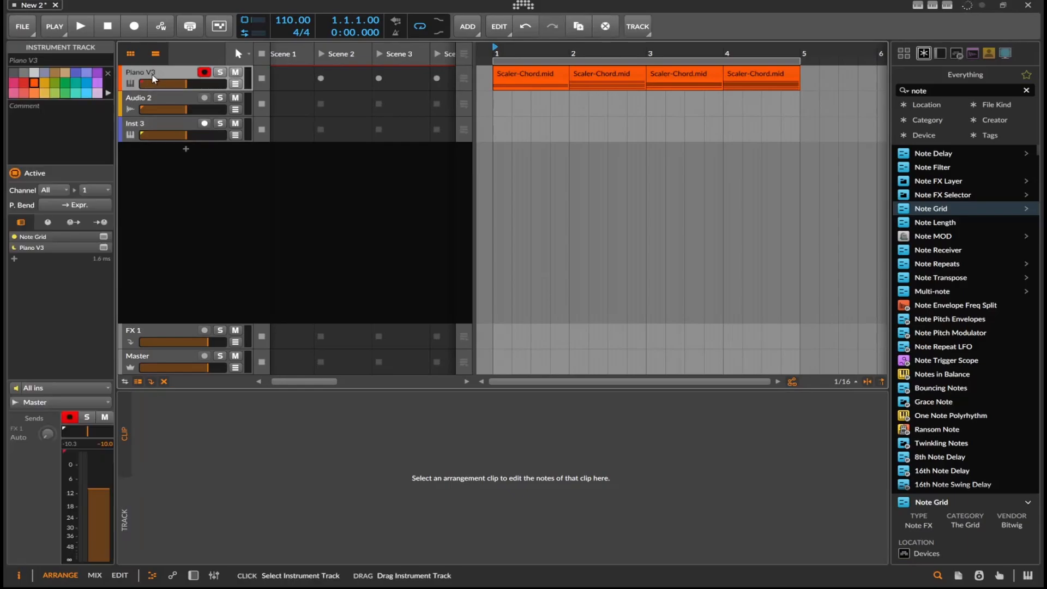
pyautogui.click(193, 575)
pyautogui.click(367, 480)
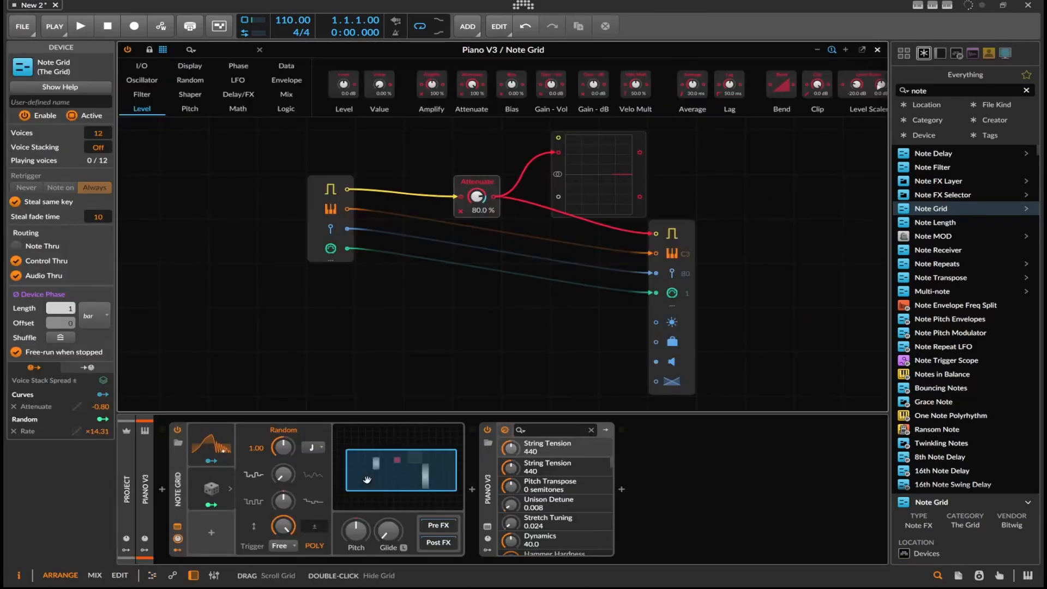
pyautogui.moveTo(315, 237); pyautogui.dragTo(316, 281)
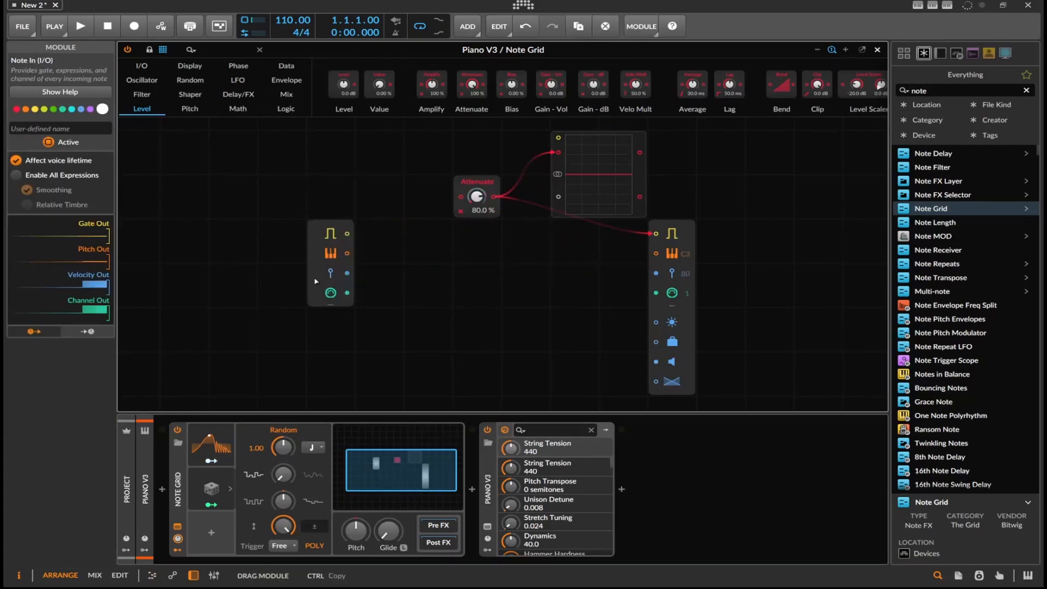
pyautogui.click(246, 231)
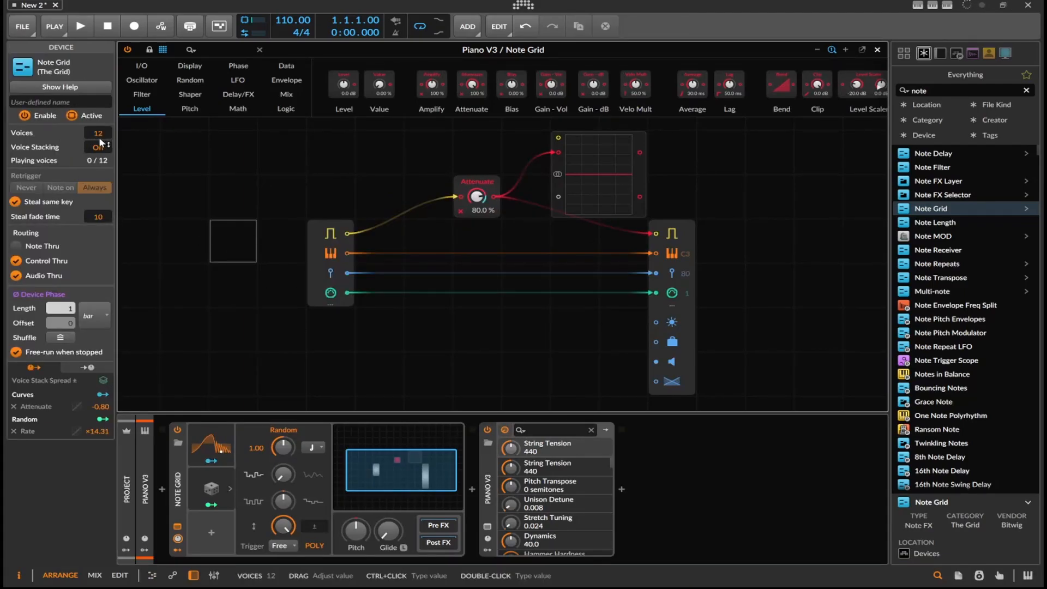
# Step: Set the Note Grid's voices to 2, start playback, raise the voices to 3, and stop playback
pyautogui.moveTo(99, 136); pyautogui.dragTo(100, 144)
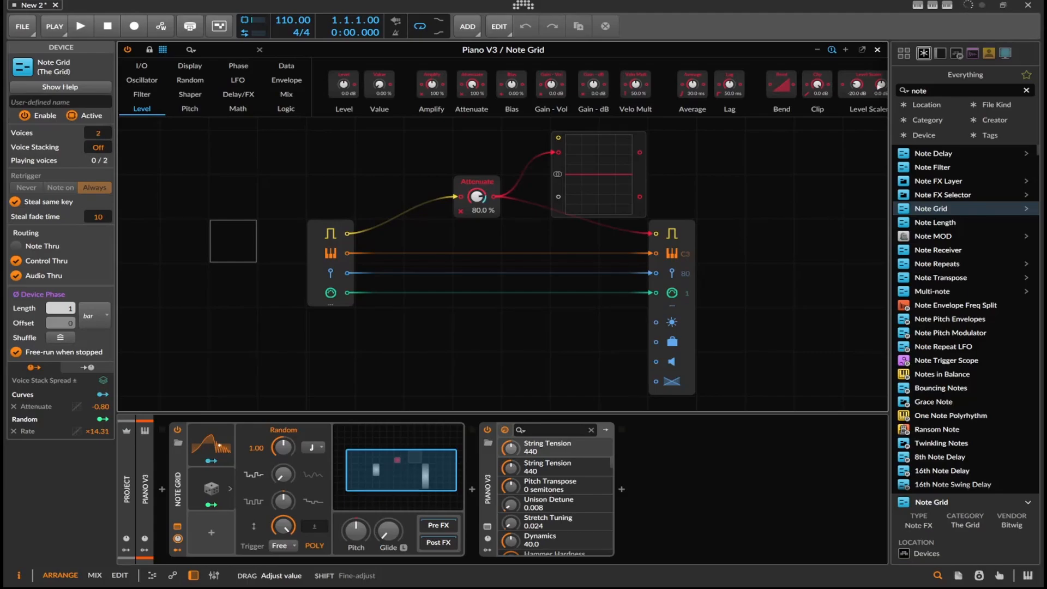
pyautogui.moveTo(98, 132); pyautogui.dragTo(98, 125)
pyautogui.click(76, 28)
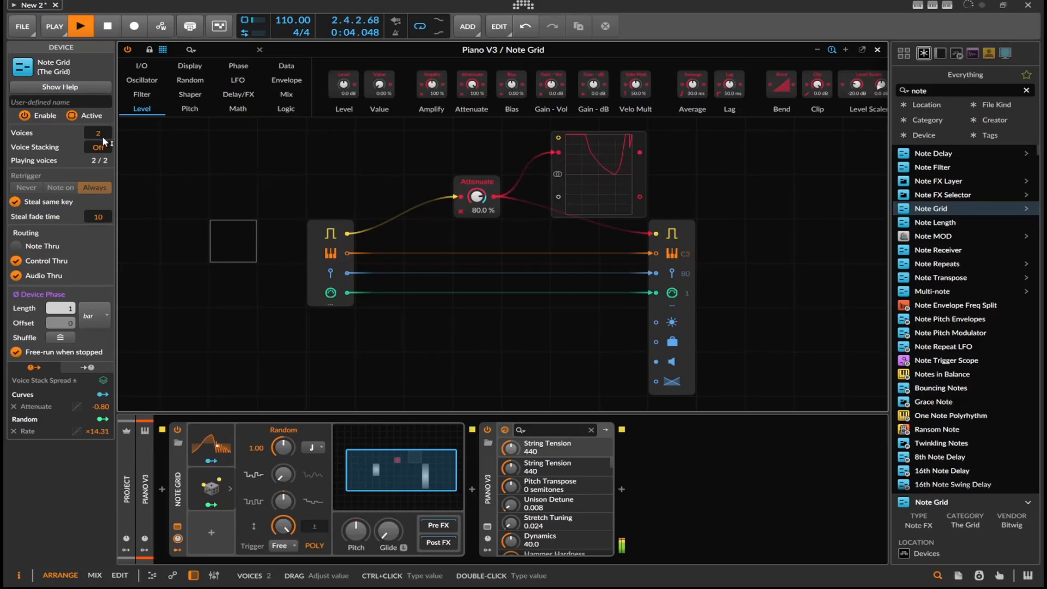
pyautogui.moveTo(103, 135)
pyautogui.mouseDown()
pyautogui.moveTo(102, 119)
pyautogui.moveTo(103, 136)
pyautogui.mouseUp()
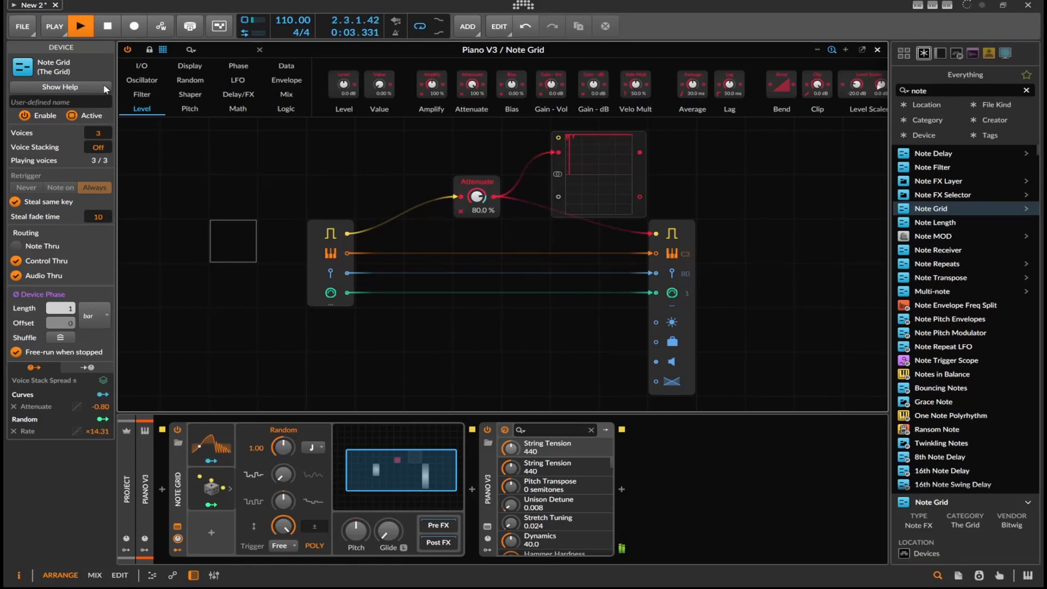
pyautogui.click(106, 31)
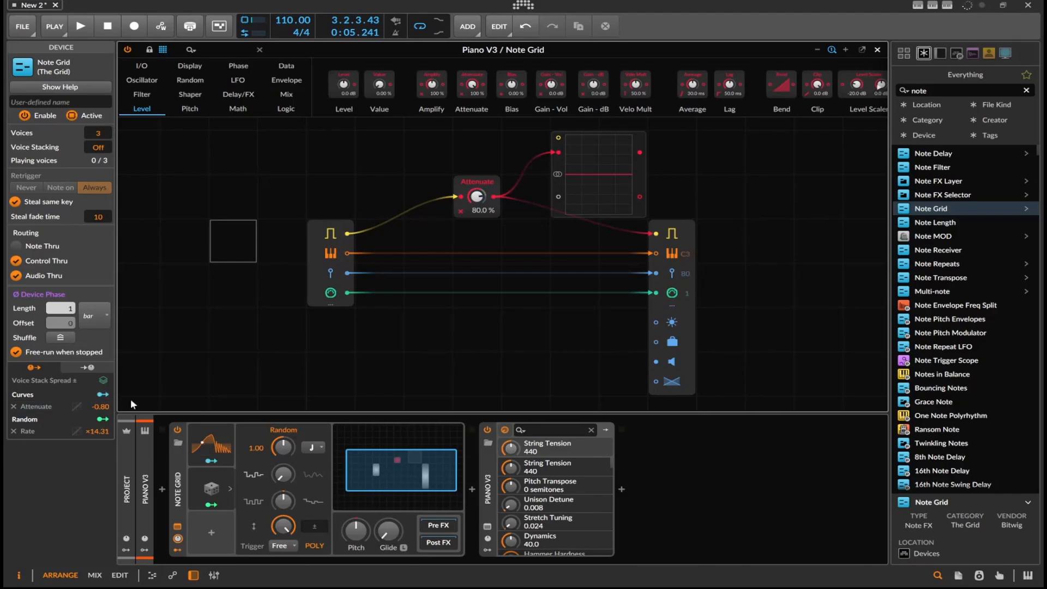
# Step: Set Voice Stacking to 4, modulate the Attenuate module by -0.45 with Stack Spread, and play the result
pyautogui.moveTo(98, 146); pyautogui.dragTo(98, 143)
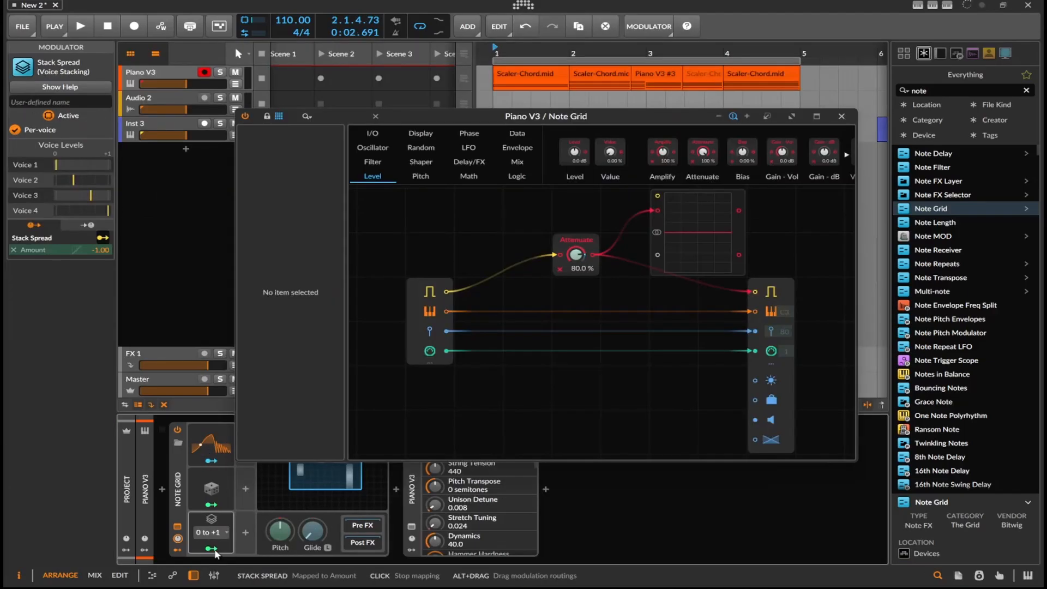
pyautogui.moveTo(572, 254)
pyautogui.mouseDown()
pyautogui.moveTo(574, 267)
pyautogui.moveTo(577, 254)
pyautogui.mouseUp()
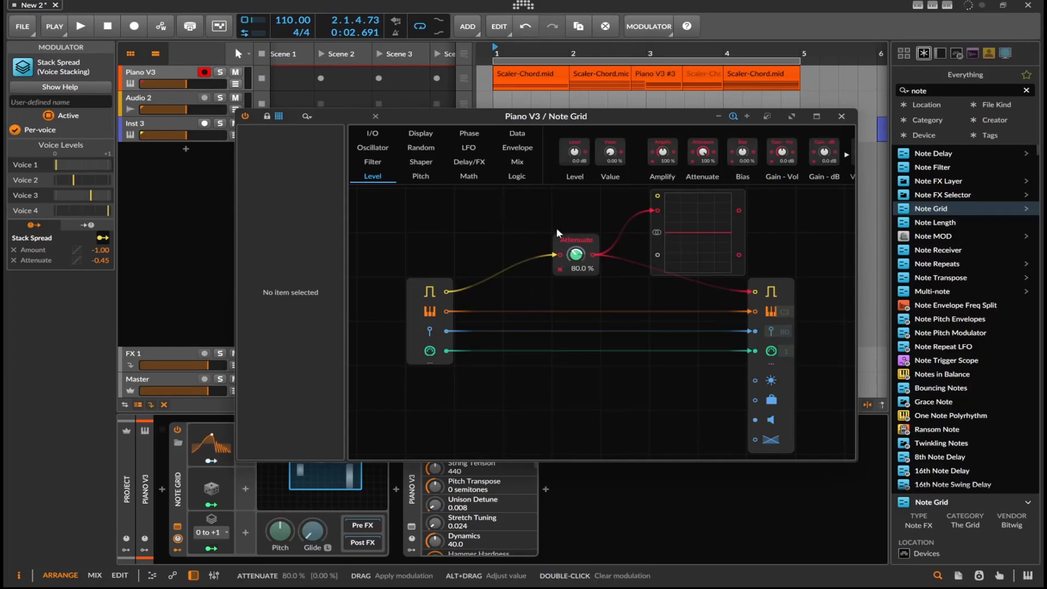
pyautogui.press('space')
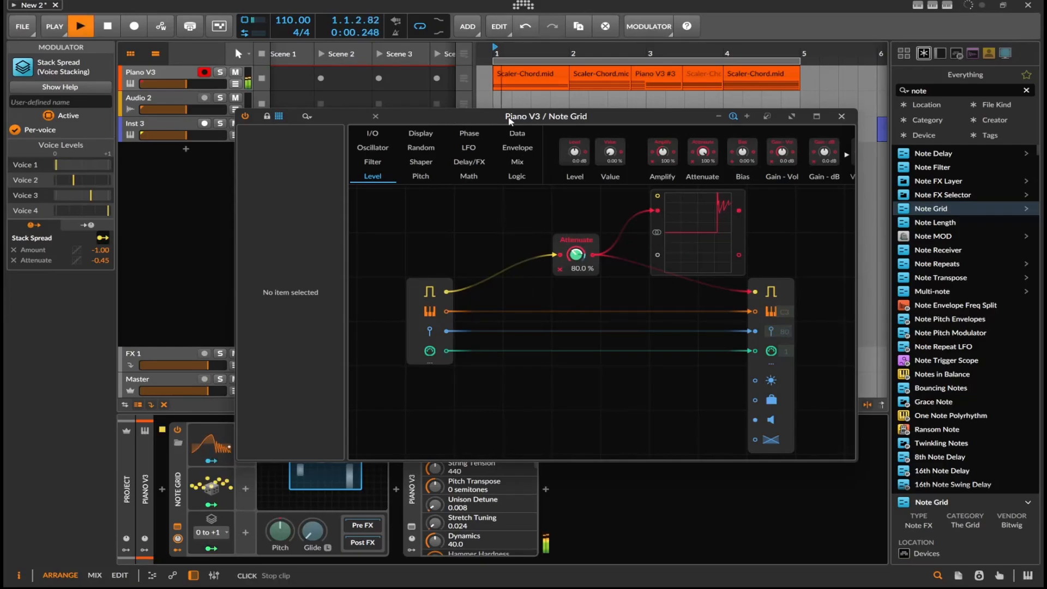
# Step: Close the Note Grid editor and delete the Inst 3 clip that starts at bar 1
pyautogui.click(841, 116)
pyautogui.click(561, 124)
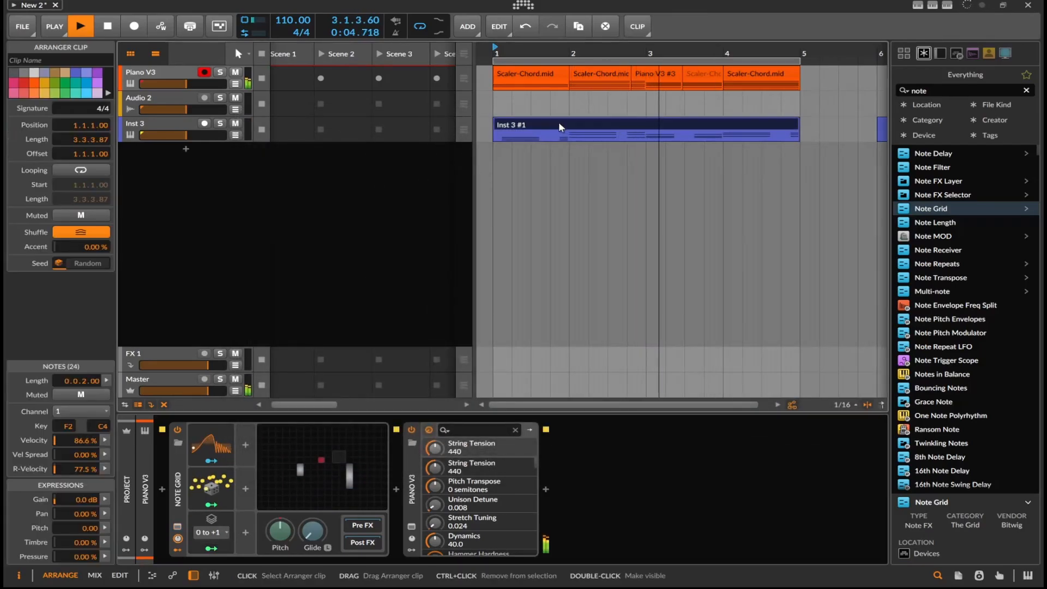
pyautogui.press('Delete')
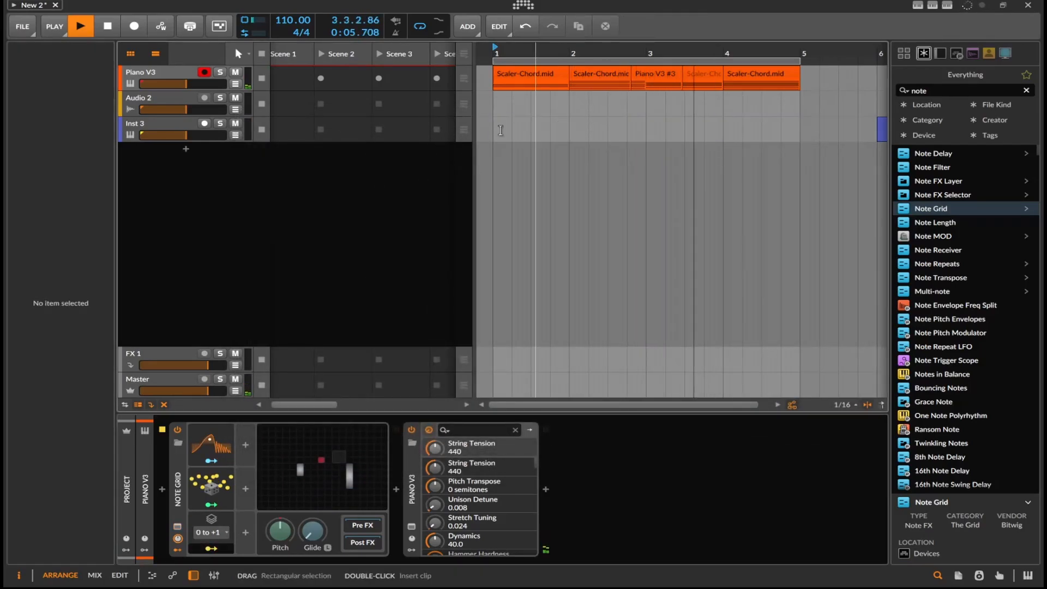
# Step: Record the stacked Note Grid output into a new clip of about four bars on the Inst 3 track
pyautogui.click(134, 27)
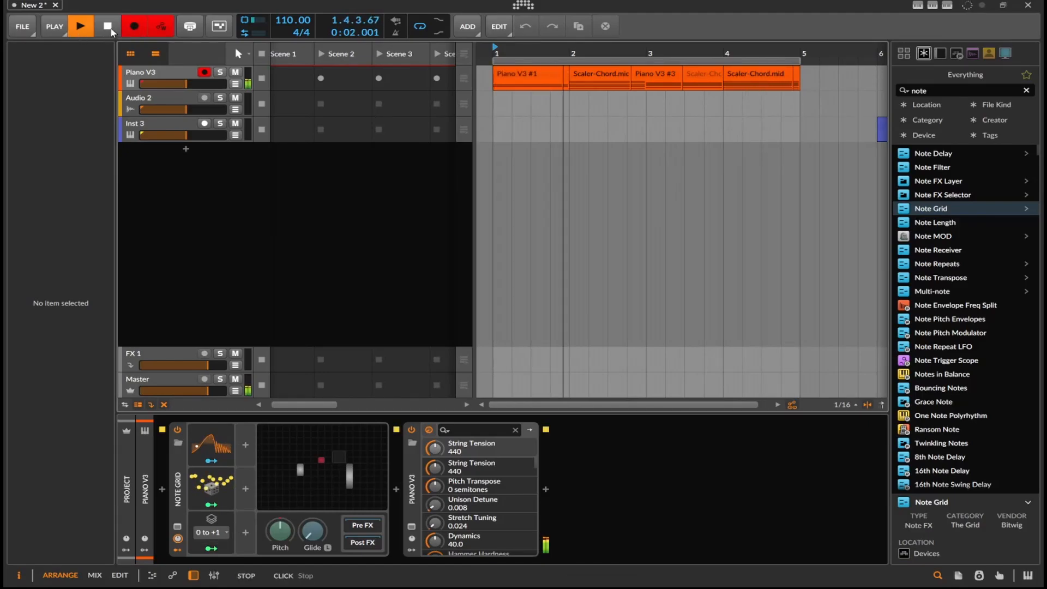
pyautogui.click(108, 26)
pyautogui.click(158, 124)
pyautogui.click(134, 26)
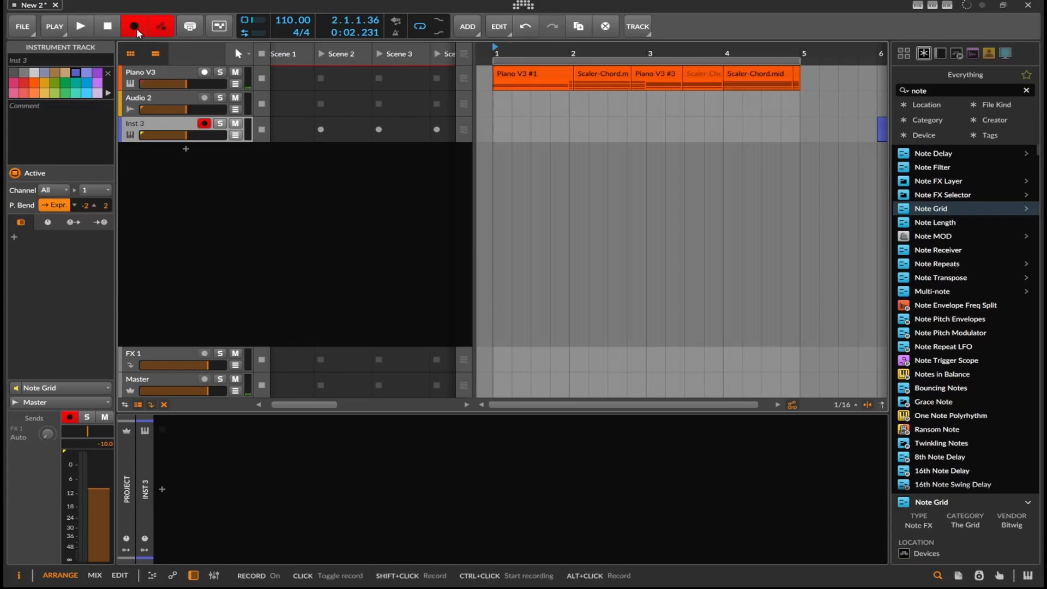
pyautogui.click(81, 26)
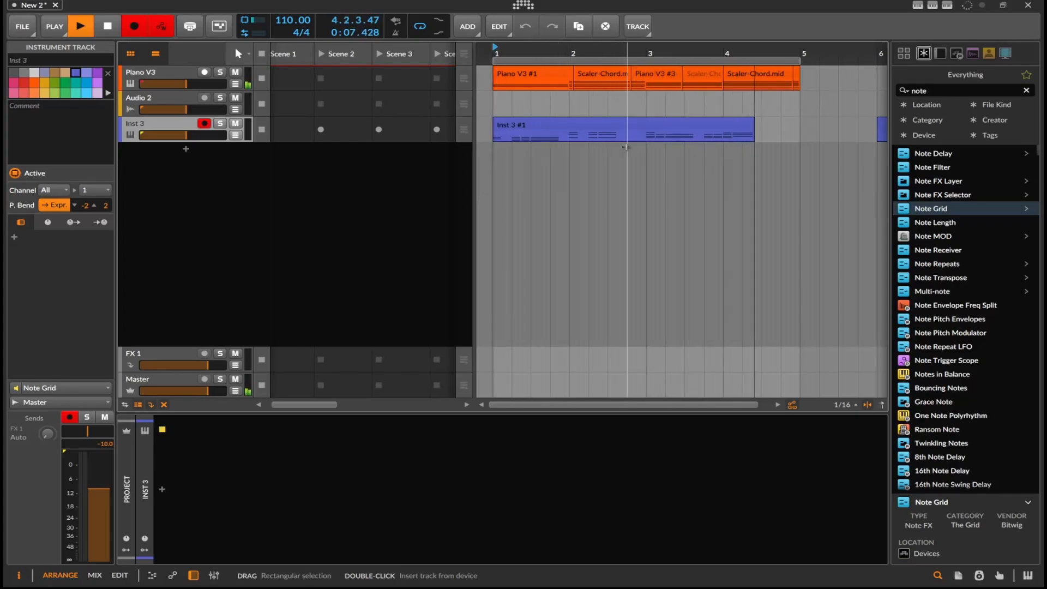
pyautogui.press('space')
# Step: Open the new Inst 3 clip to examine its recorded notes, and play back the arrangement
pyautogui.doubleClick(644, 120)
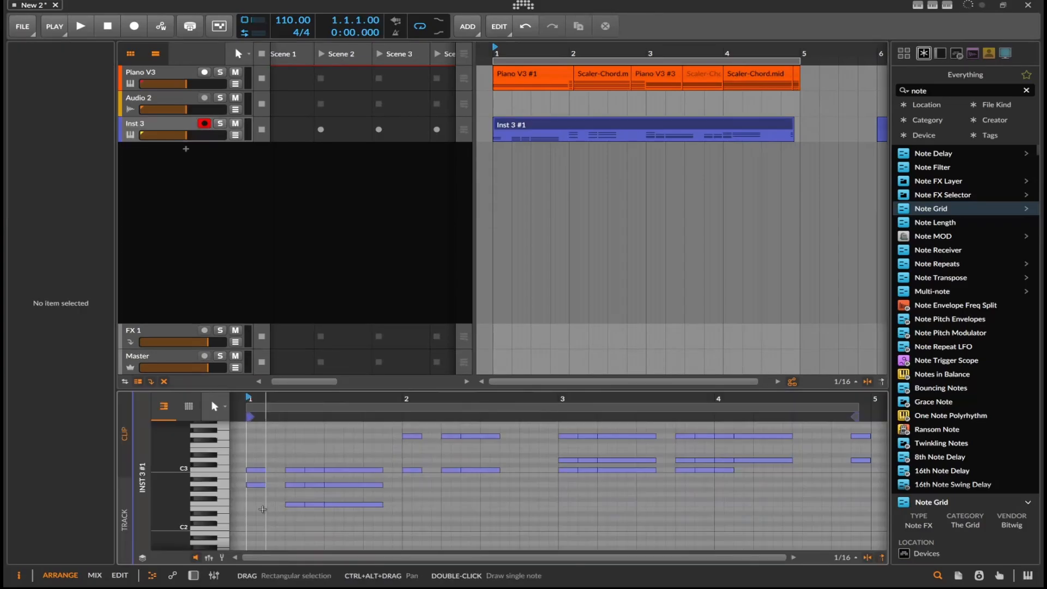
pyautogui.scroll(3, 265, 496)
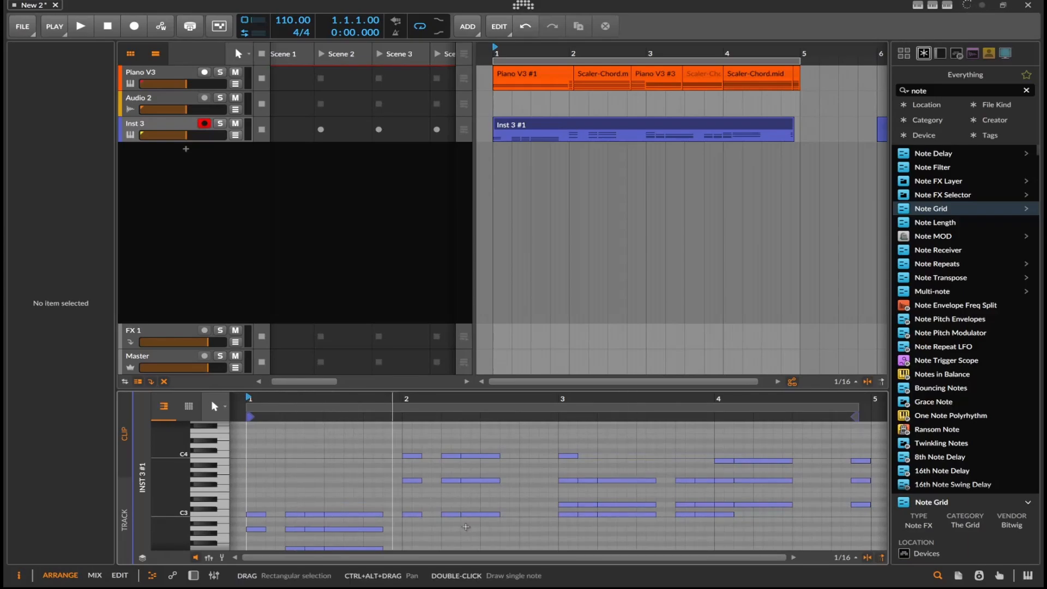
pyautogui.press('space')
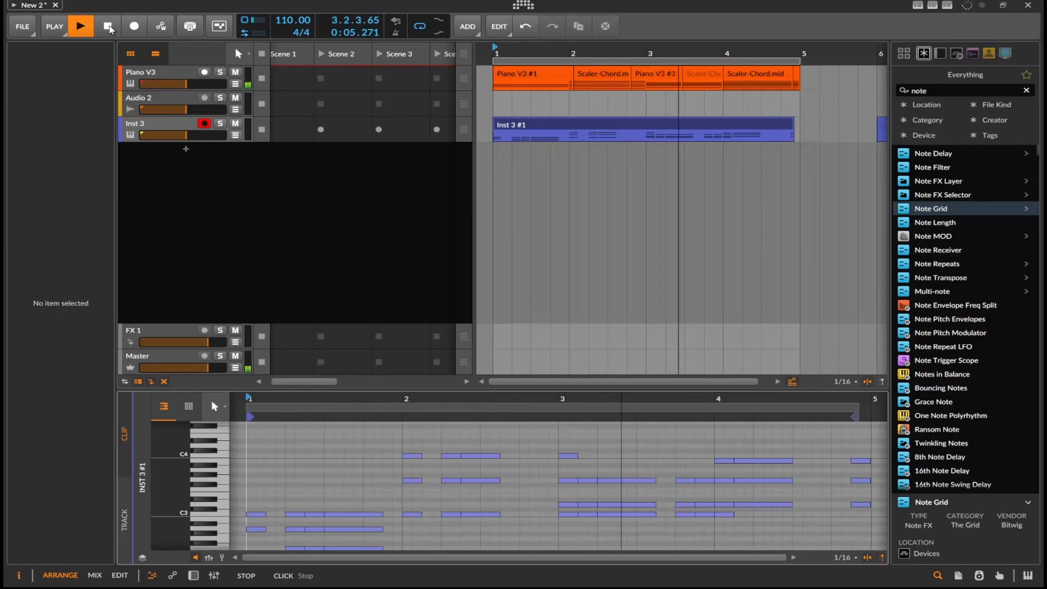
pyautogui.click(109, 27)
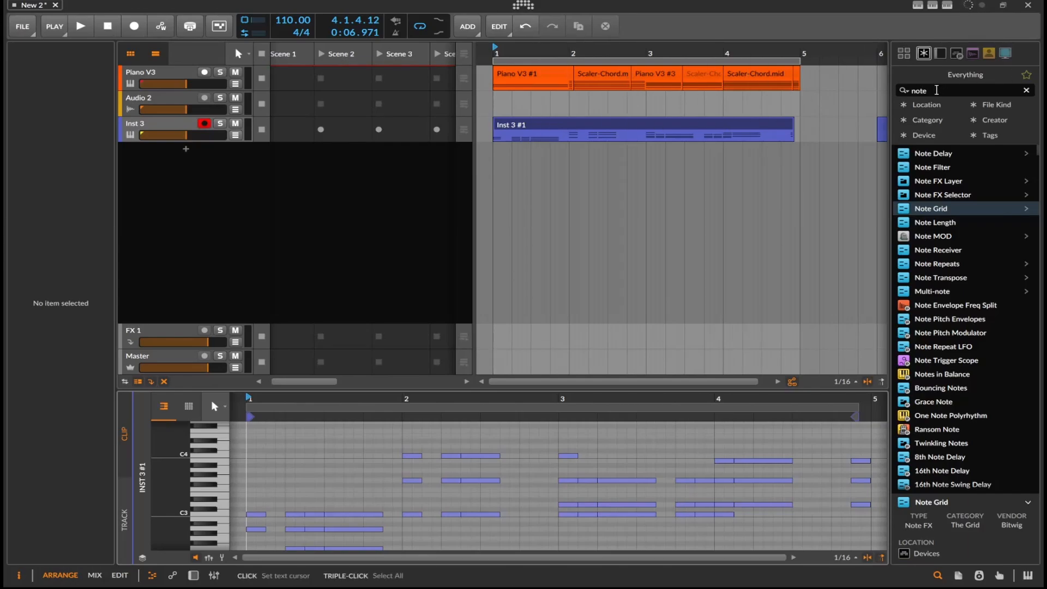
# Step: Search the browser for "del" and show the Piano V3 track's device chain
pyautogui.click(937, 90)
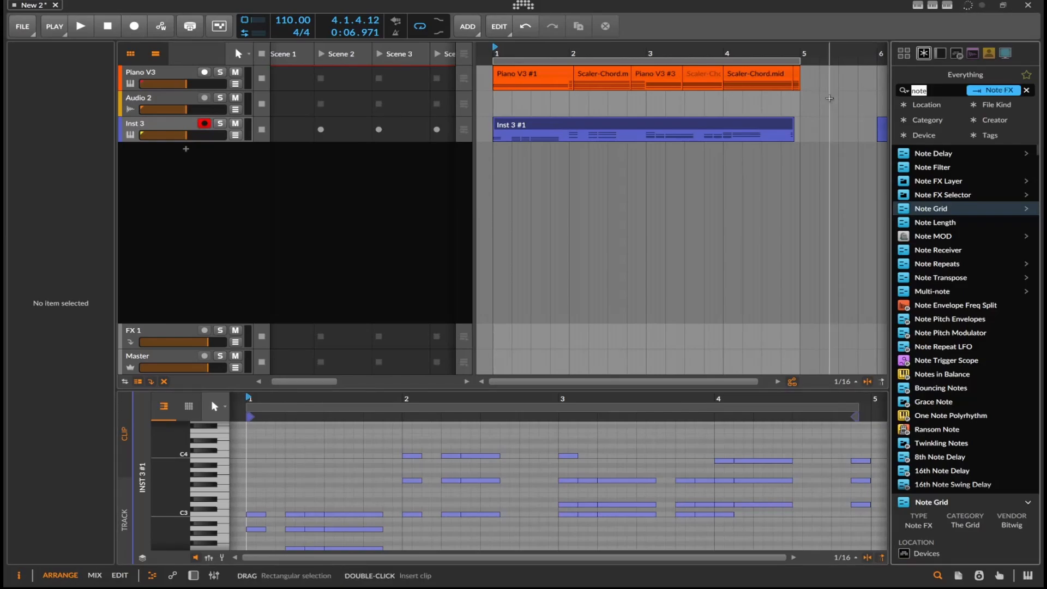
pyautogui.press('BackSpace')
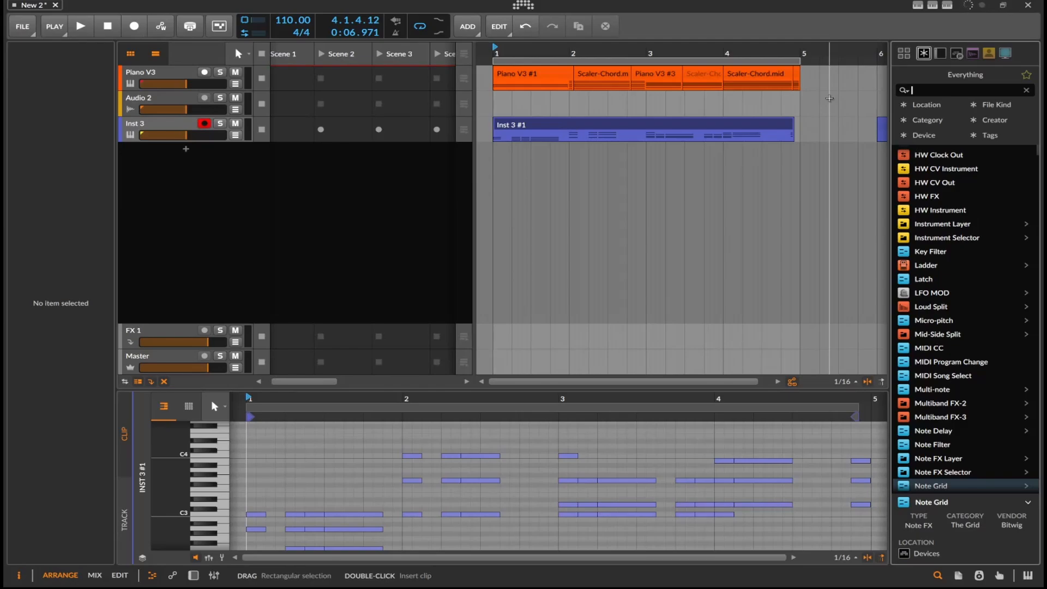
pyautogui.write('del')
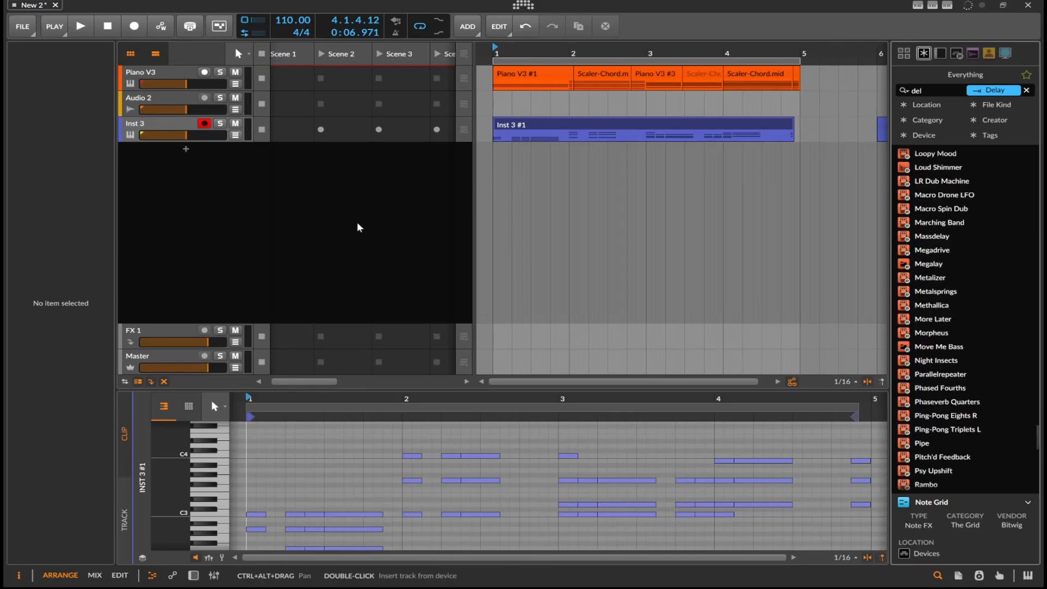
pyautogui.click(164, 76)
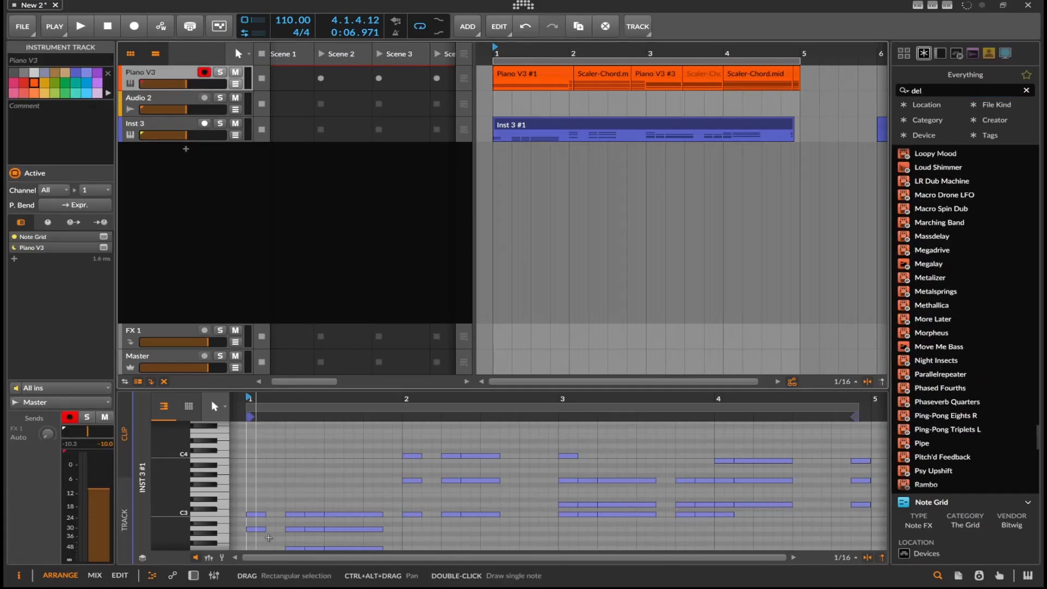
pyautogui.click(193, 575)
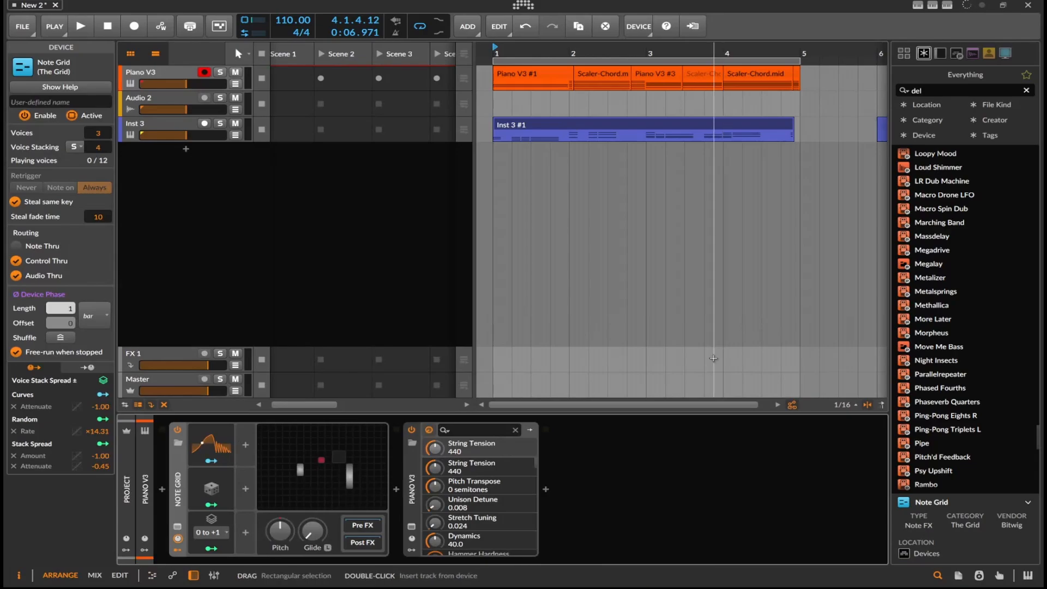
# Step: Add the Delay+ device from the search results to the end of the Piano V3 device chain
pyautogui.scroll(10, 938, 273)
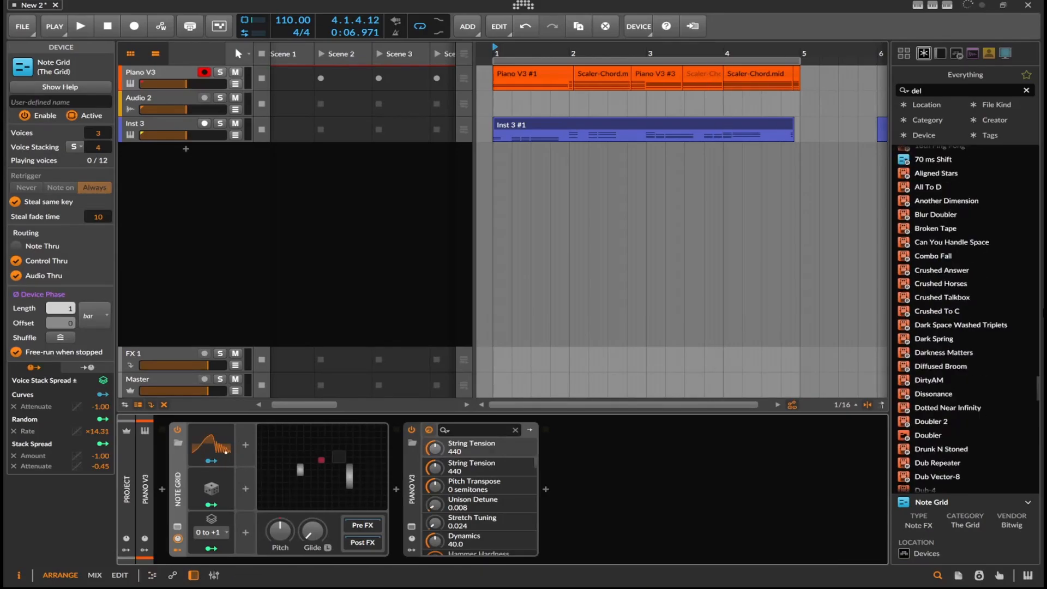
pyautogui.scroll(-15, 1024, 156)
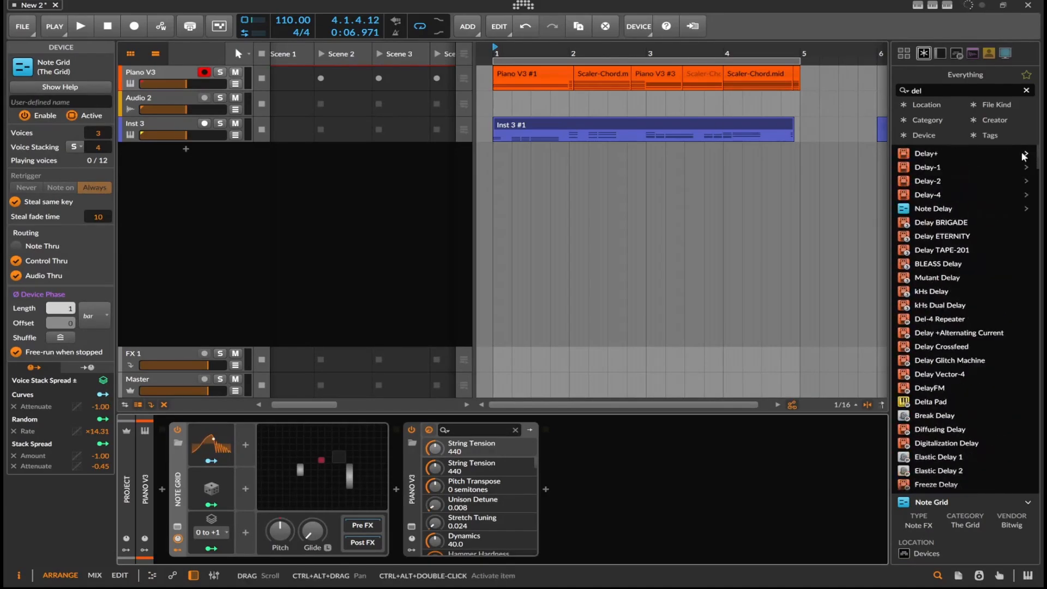
pyautogui.moveTo(1024, 156); pyautogui.dragTo(672, 436)
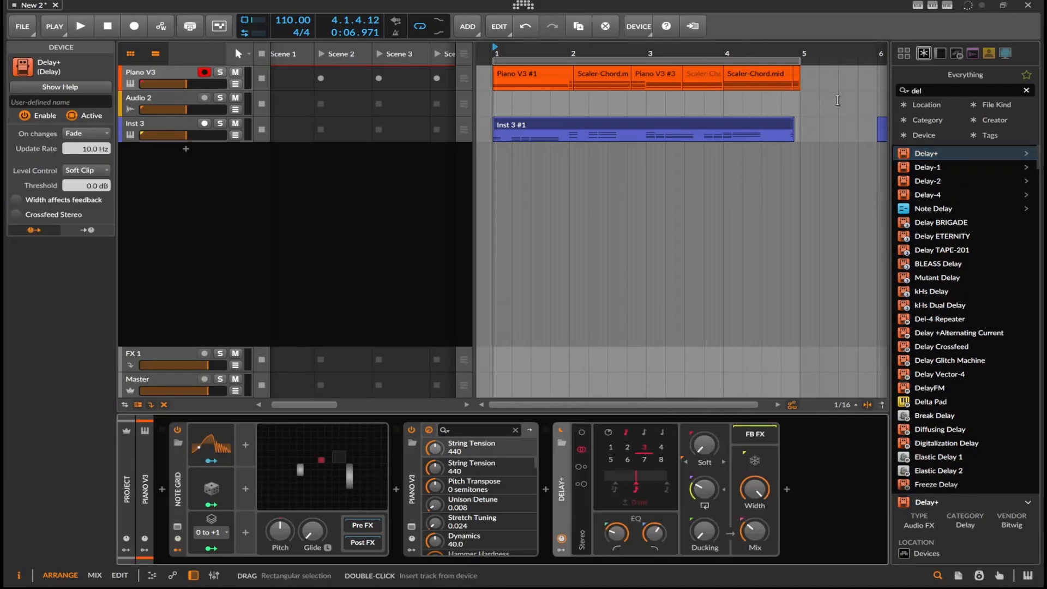
# Step: Search the browser for "fil" and insert Filter+ between the Piano V3 instrument and Delay+, undoing a misplaced drop
pyautogui.write('fil')
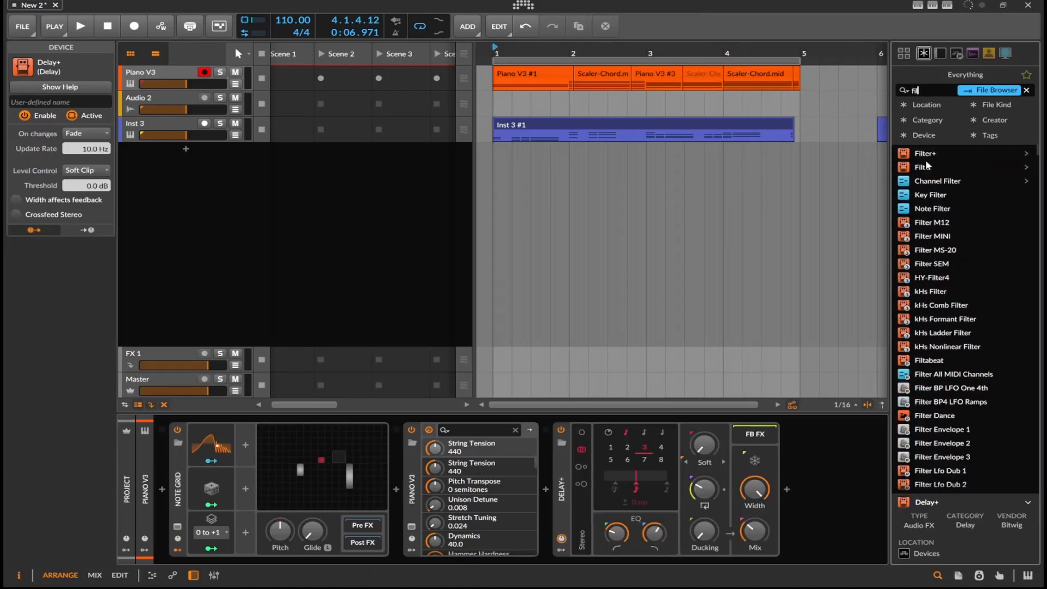
pyautogui.moveTo(927, 154); pyautogui.dragTo(555, 506)
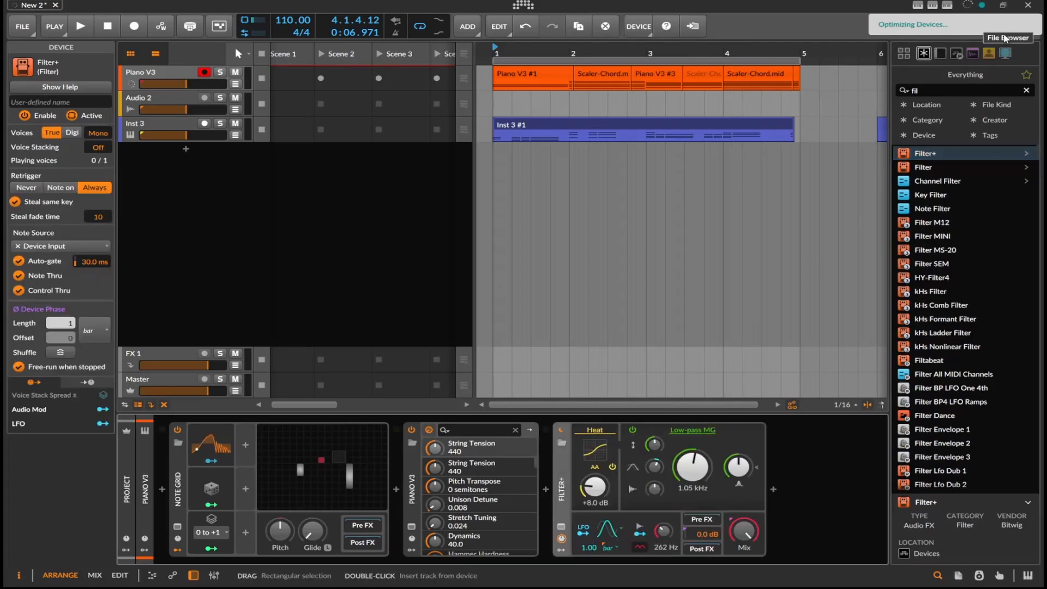
pyautogui.hotkey('ctrl', 'z')
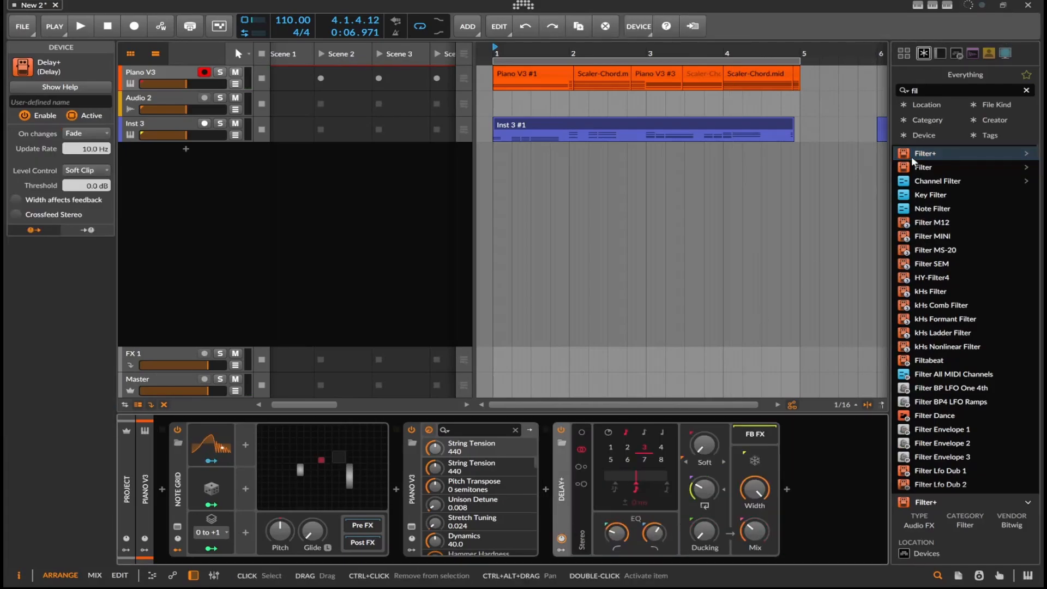
pyautogui.moveTo(921, 155); pyautogui.dragTo(545, 481)
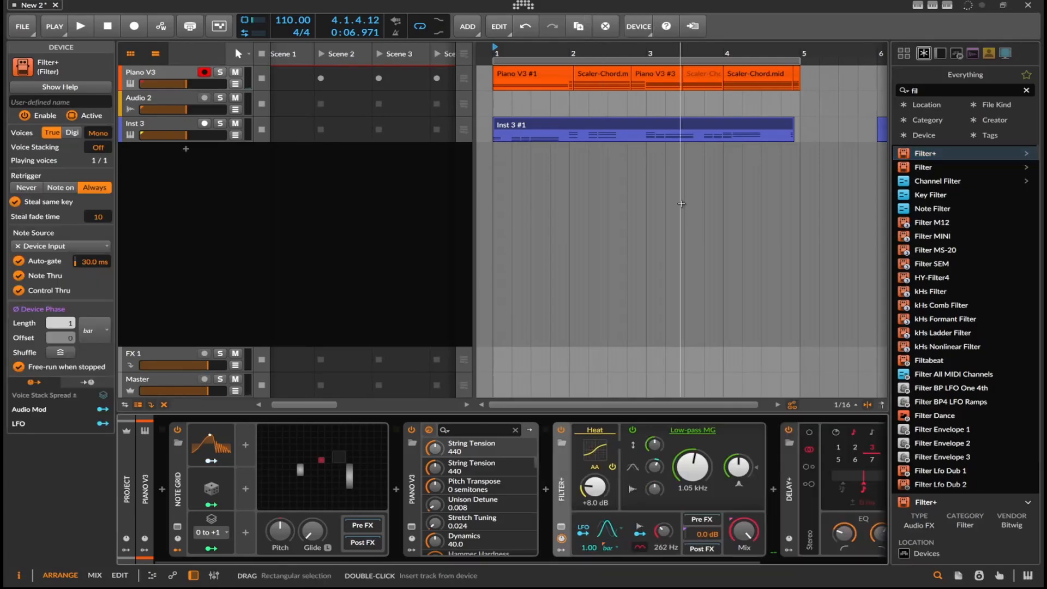
# Step: Search the browser for "rev" and add the Reverb device after Delay+ on the Piano V3 track
pyautogui.write('re')
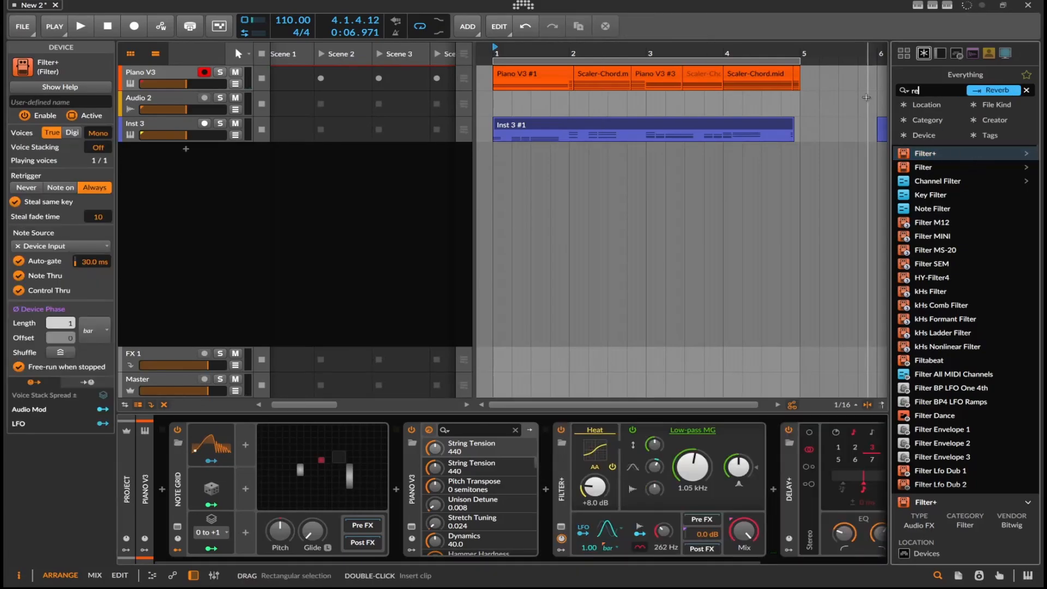
pyautogui.write('v')
pyautogui.scroll(4, 1034, 311)
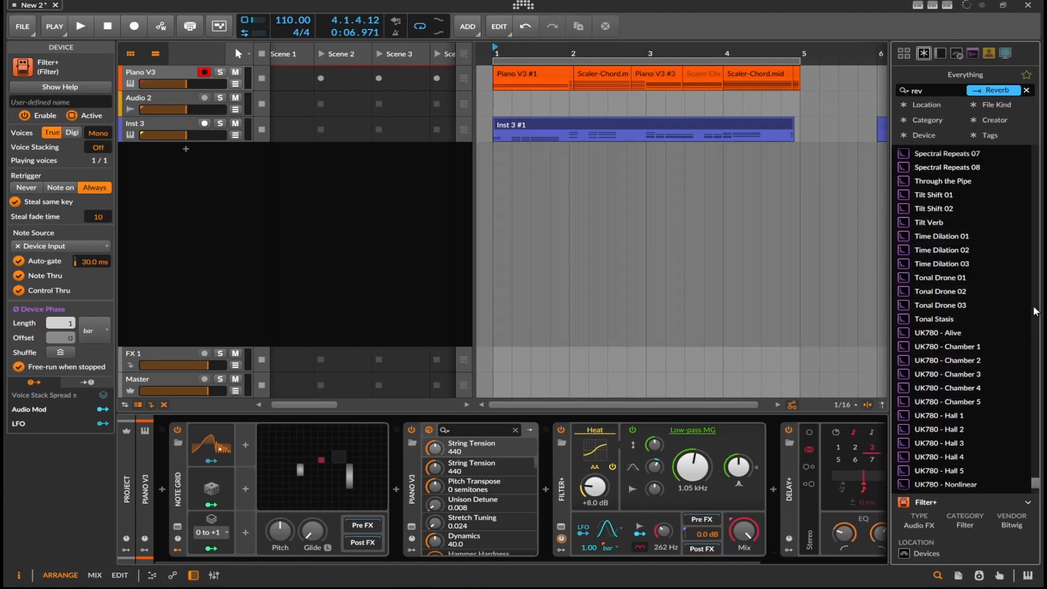
pyautogui.moveTo(1035, 483); pyautogui.dragTo(1035, 150)
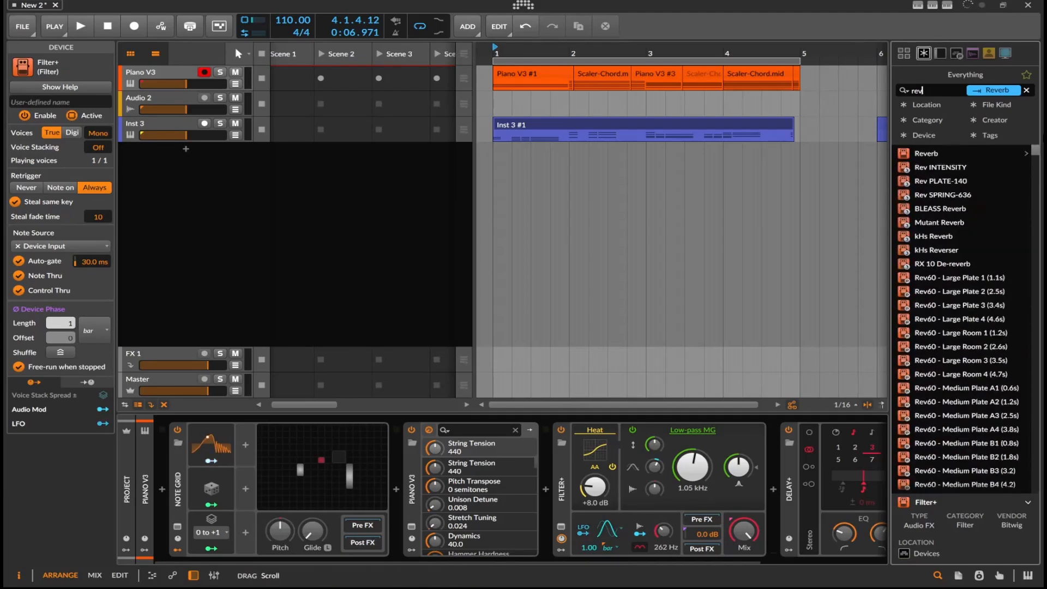
pyautogui.moveTo(472, 561); pyautogui.dragTo(656, 564)
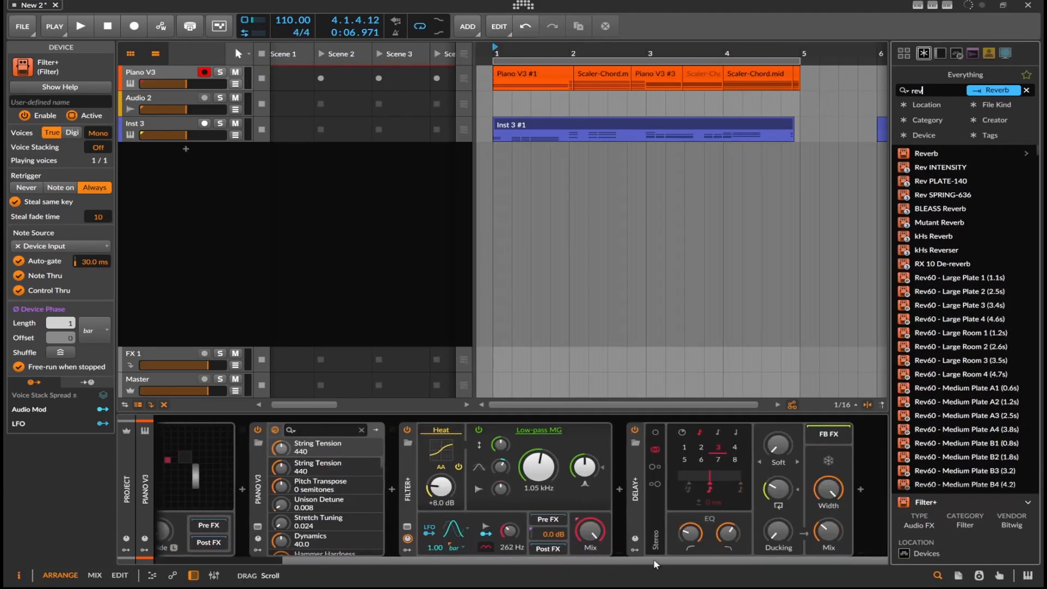
pyautogui.moveTo(914, 168); pyautogui.dragTo(921, 299)
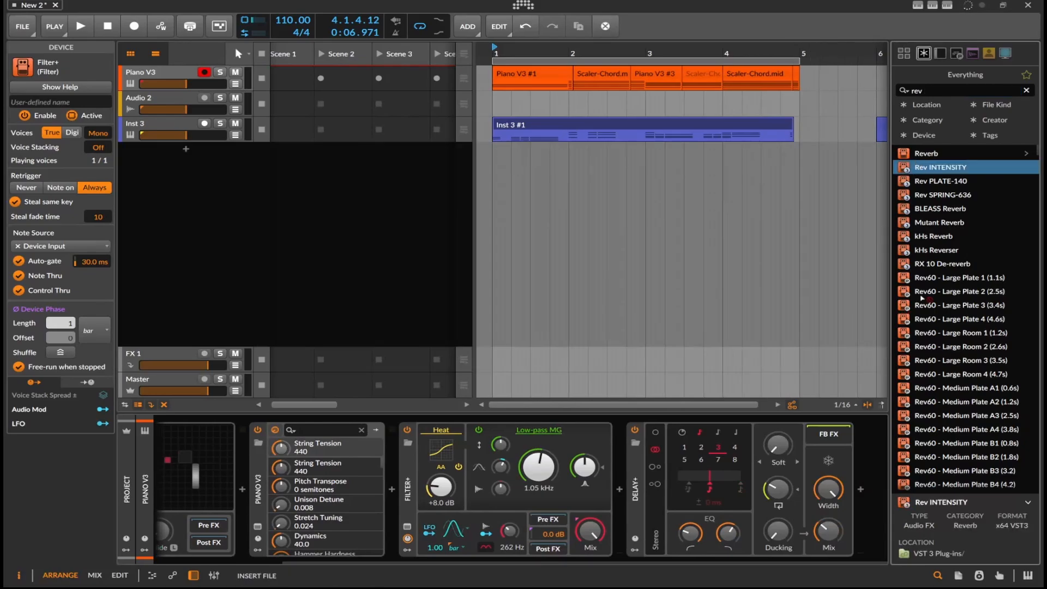
pyautogui.click(923, 156)
pyautogui.moveTo(856, 468); pyautogui.dragTo(861, 469)
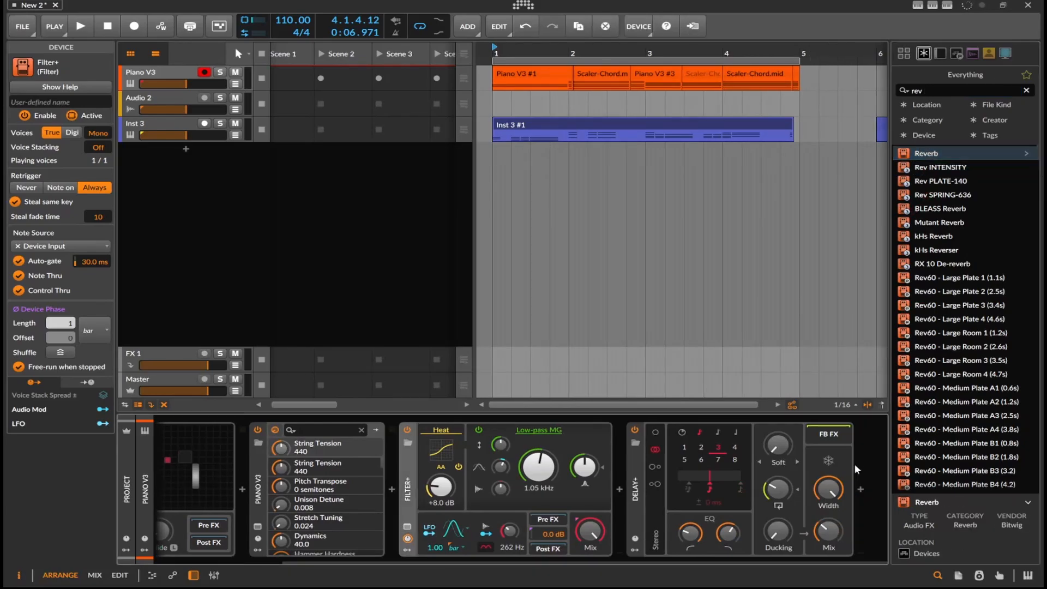
# Step: Start playback of the arrangement and show the modulator slots of the Filter+ device
pyautogui.press('space')
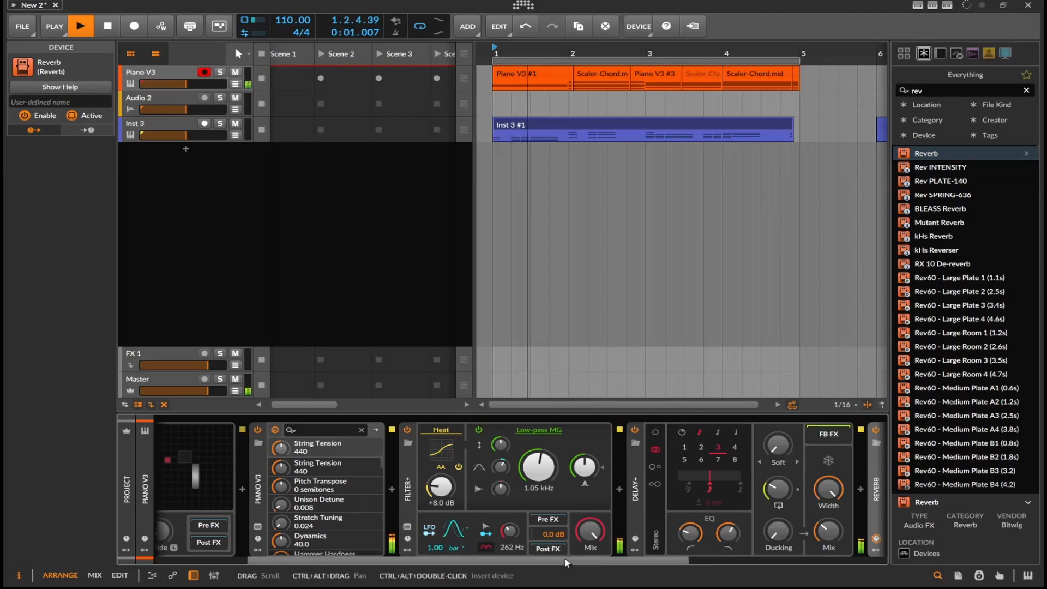
pyautogui.moveTo(567, 560)
pyautogui.mouseDown()
pyautogui.moveTo(662, 561)
pyautogui.moveTo(578, 561)
pyautogui.mouseUp()
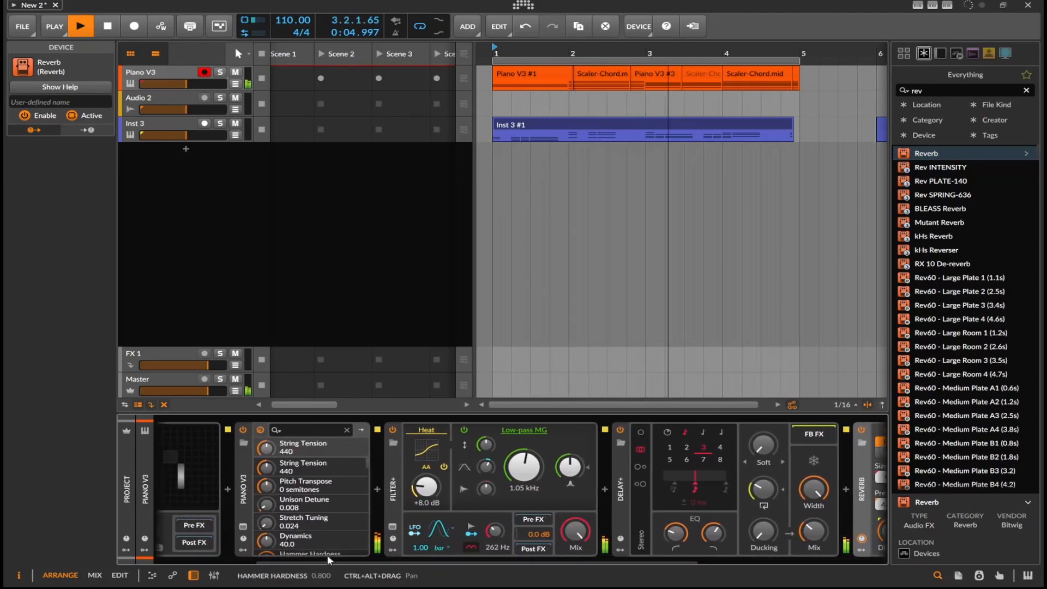
pyautogui.moveTo(362, 561); pyautogui.dragTo(333, 562)
pyautogui.click(439, 549)
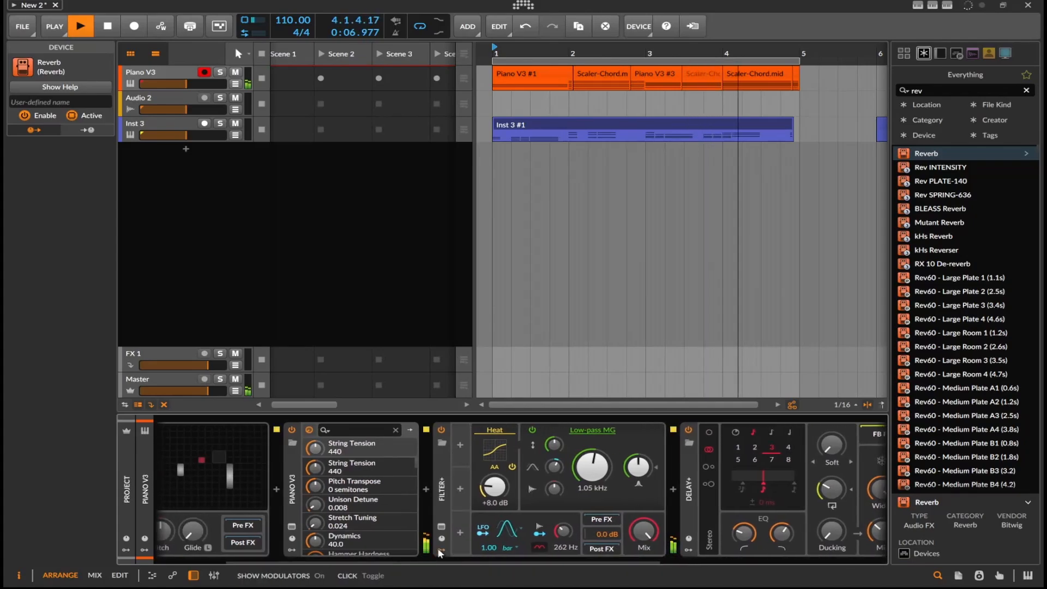
pyautogui.click(463, 446)
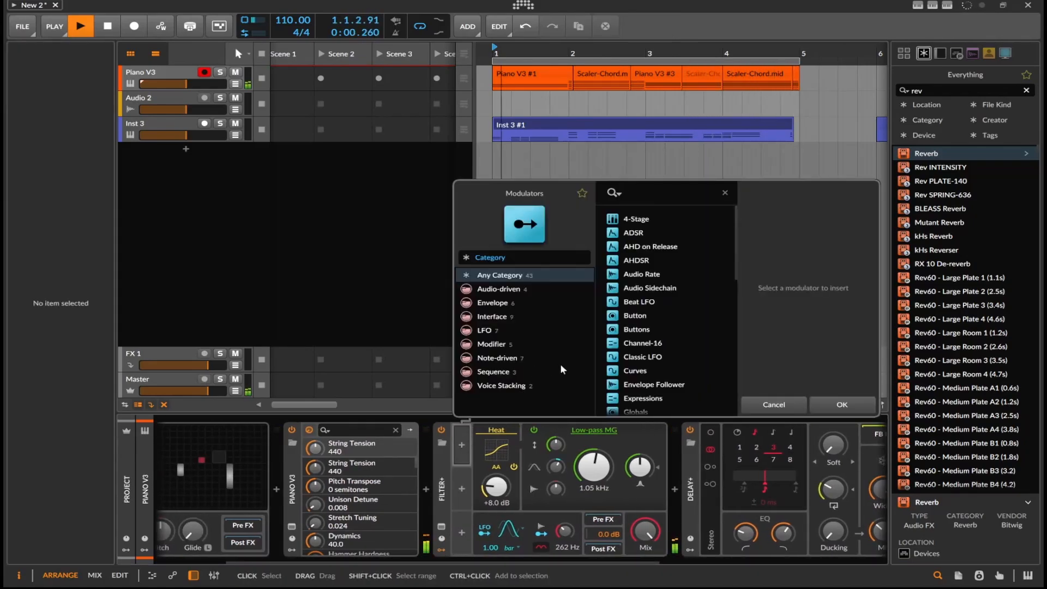
pyautogui.write('d')
pyautogui.press('BackSpace')
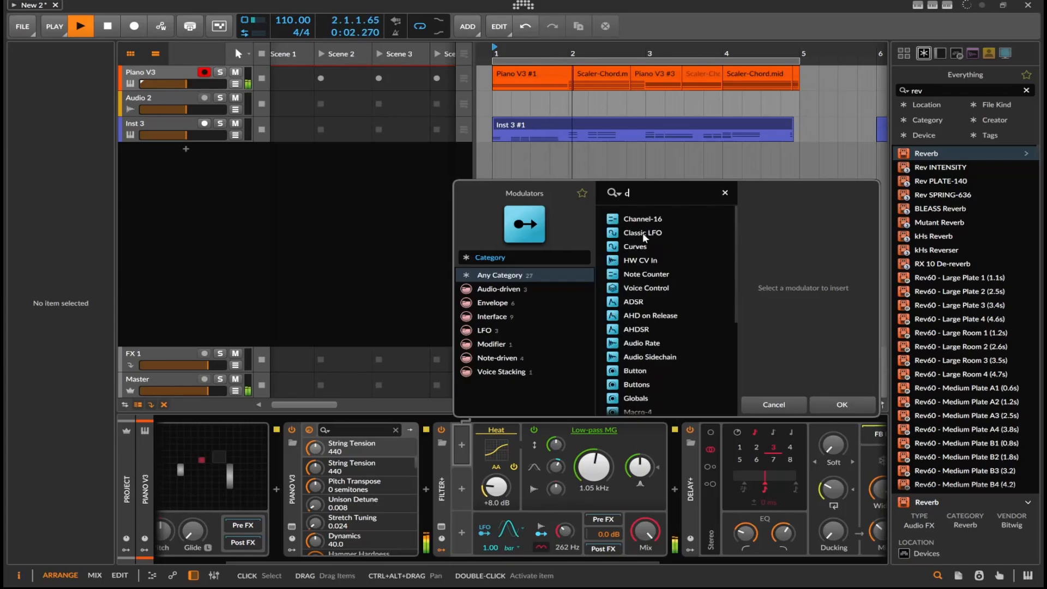
pyautogui.write('voi')
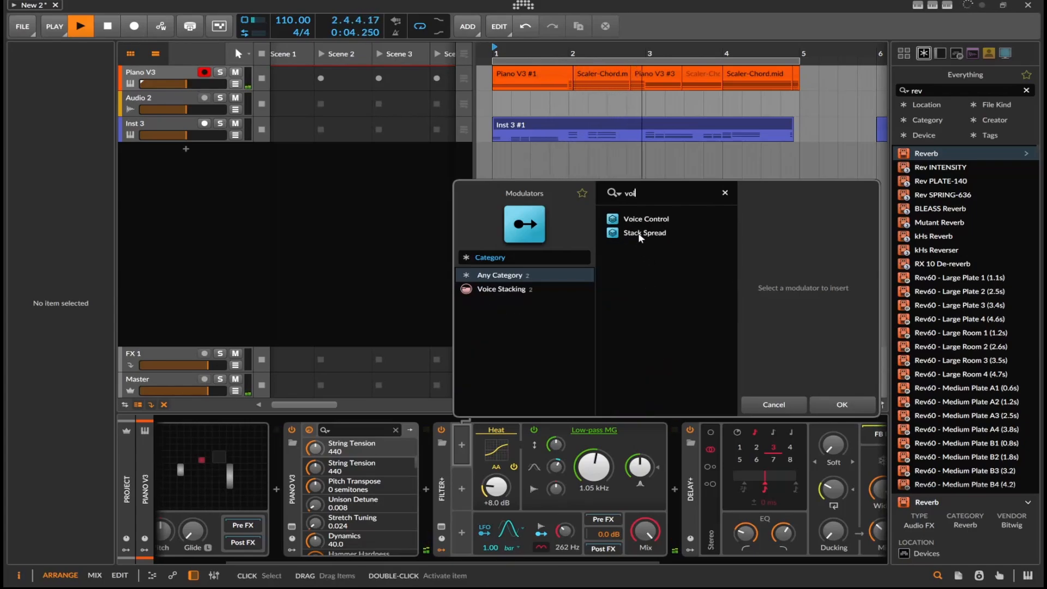
pyautogui.click(646, 219)
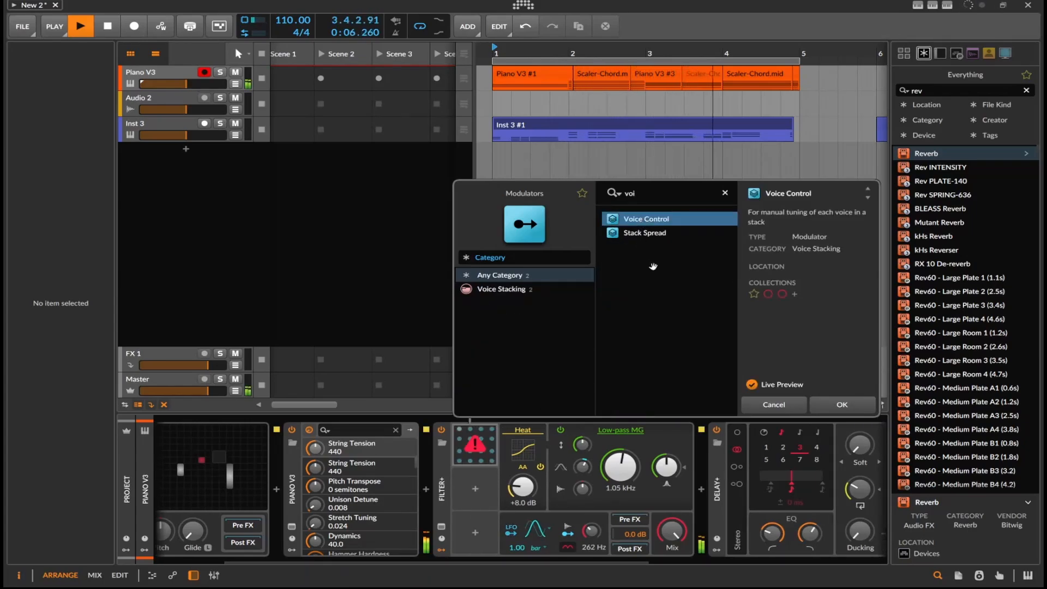
pyautogui.click(645, 233)
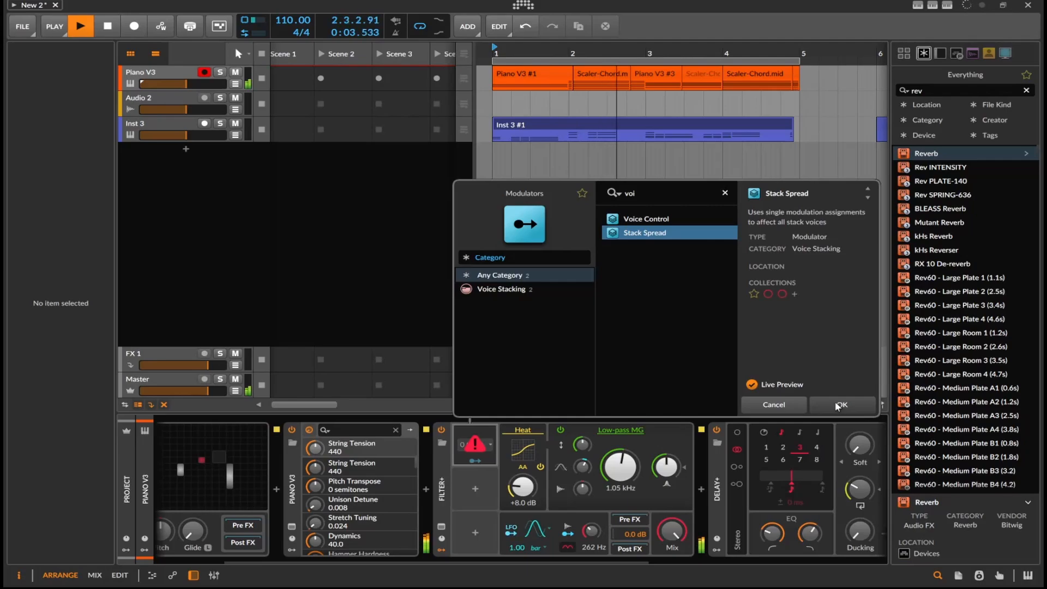
pyautogui.click(774, 405)
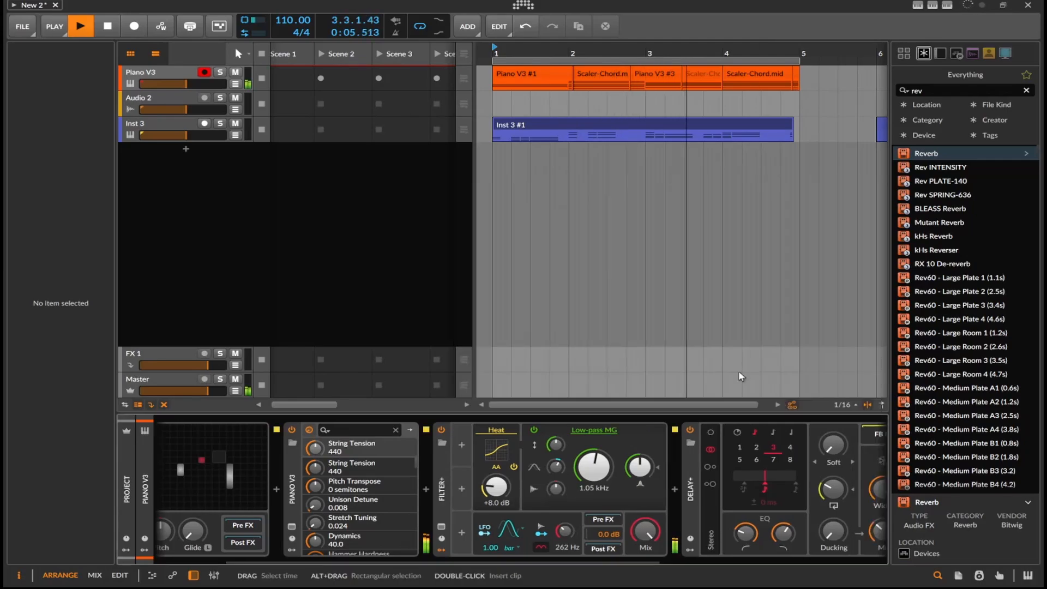
# Step: Add an ADSR modulator to Filter+ and map it to Heat by 10.24 and to Cutoff by -14.0
pyautogui.click(469, 450)
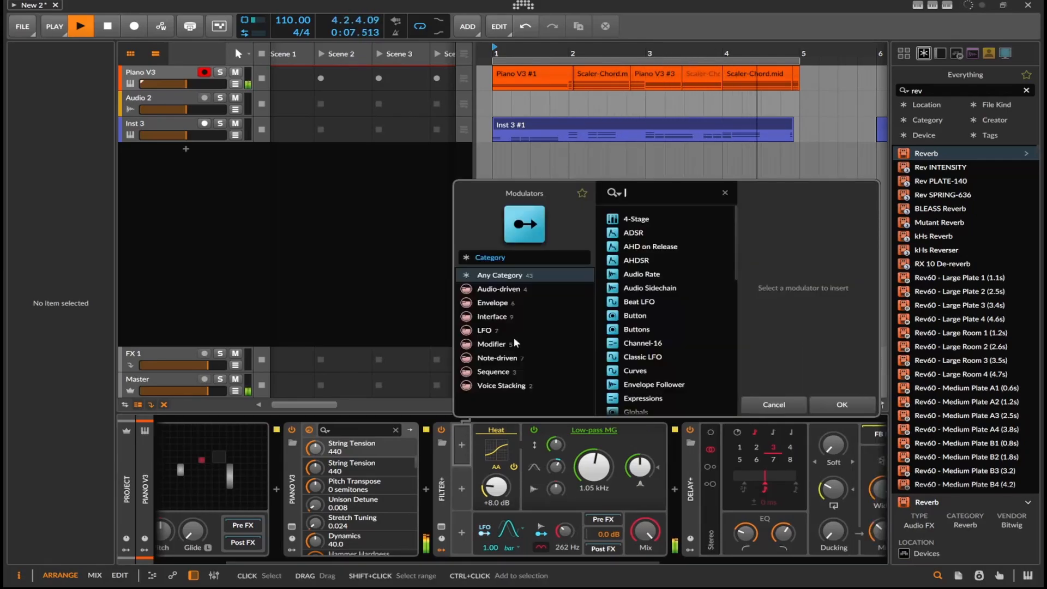
pyautogui.click(635, 233)
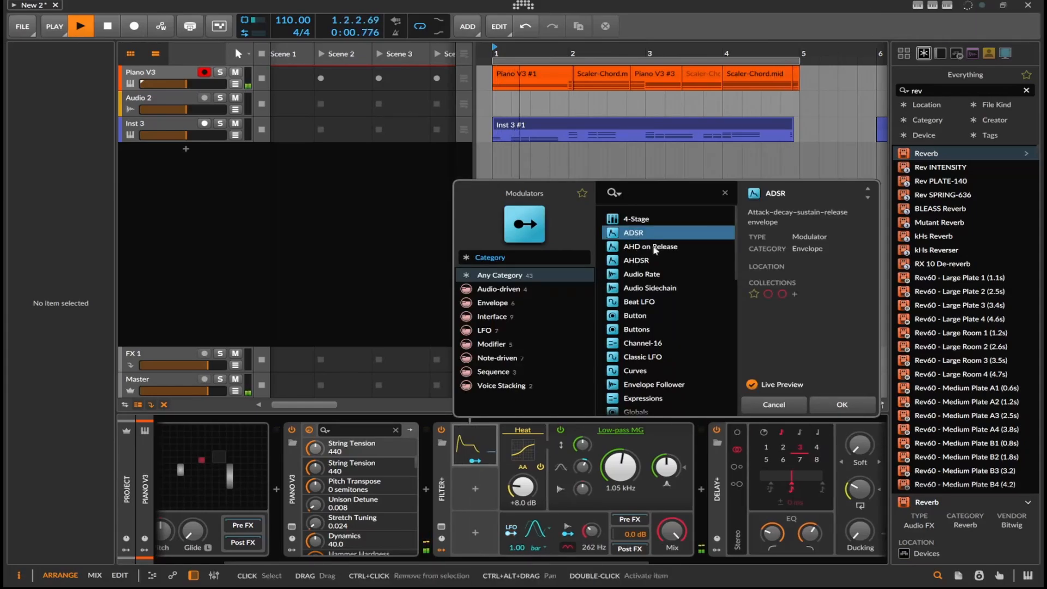
pyautogui.click(475, 461)
pyautogui.moveTo(523, 486); pyautogui.dragTo(522, 470)
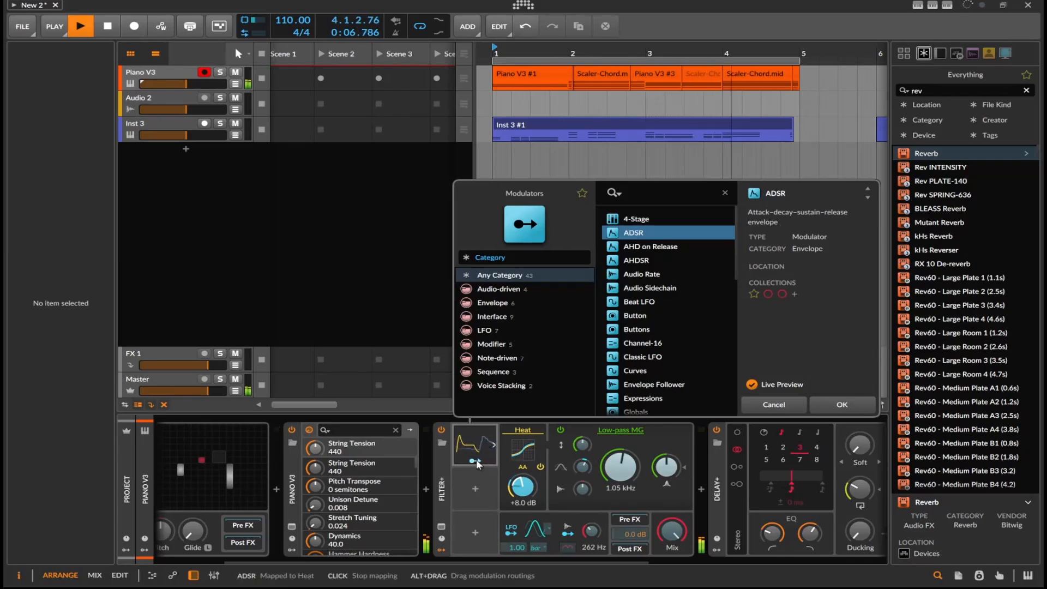
pyautogui.moveTo(621, 466)
pyautogui.mouseDown()
pyautogui.moveTo(620, 475)
pyautogui.moveTo(620, 466)
pyautogui.mouseUp()
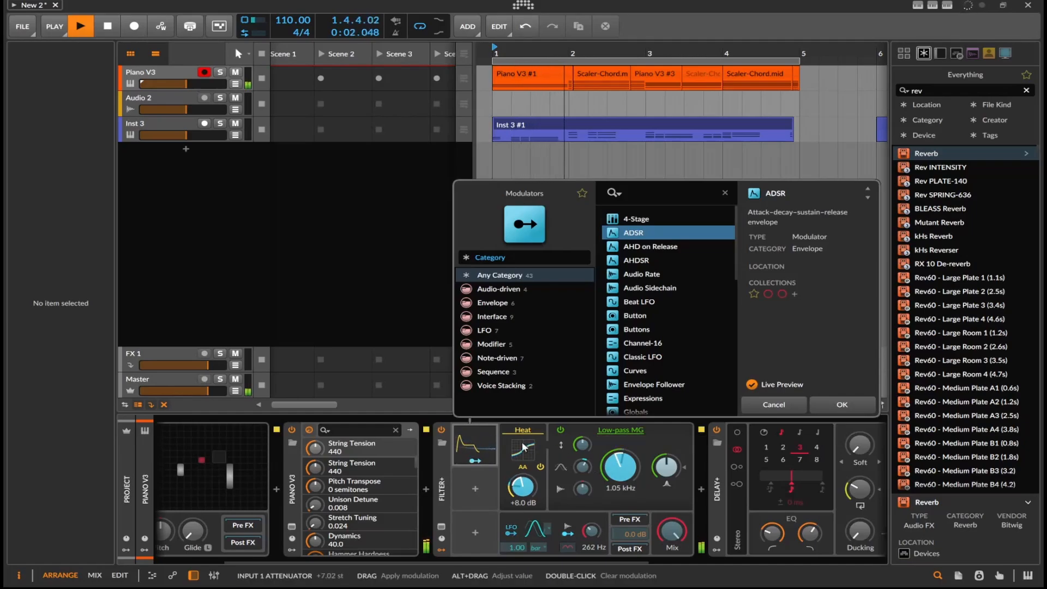
pyautogui.click(842, 404)
# Step: Set the Reverb's late crossovers to 134 Hz and 896 Hz, reverb time to 2.40 s and low multiplier to 1.14x, and stop playback
pyautogui.moveTo(632, 563); pyautogui.dragTo(793, 564)
pyautogui.moveTo(793, 486); pyautogui.dragTo(763, 481)
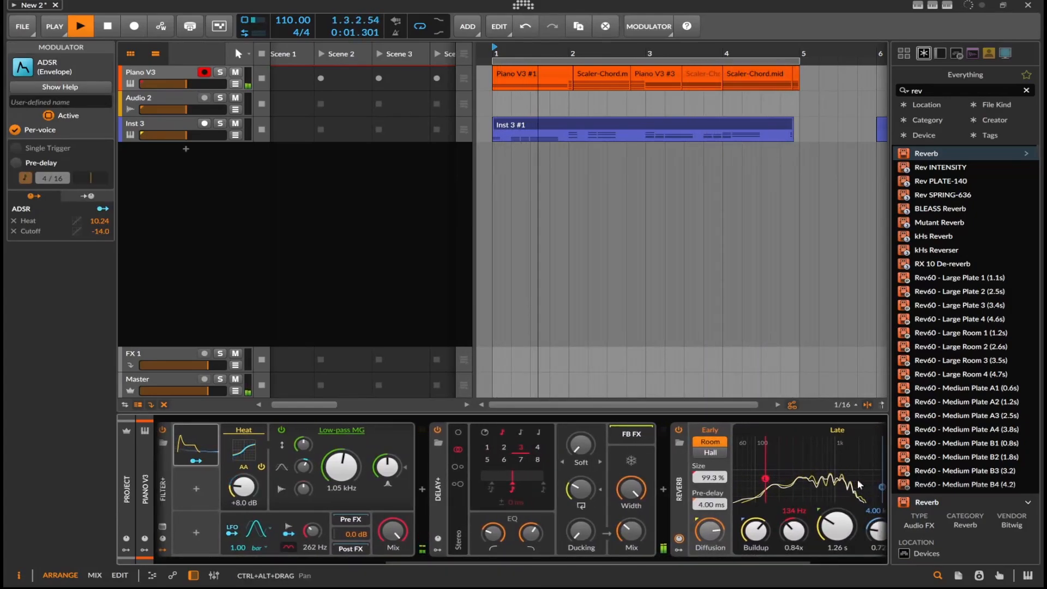
pyautogui.moveTo(881, 487); pyautogui.dragTo(831, 487)
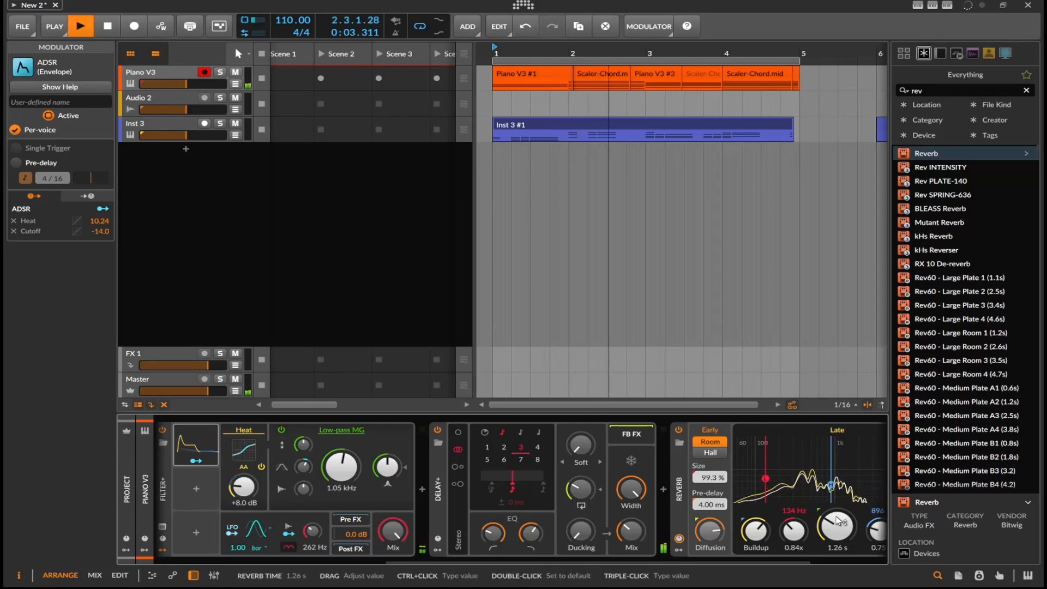
pyautogui.moveTo(836, 528); pyautogui.dragTo(837, 502)
pyautogui.moveTo(800, 532); pyautogui.dragTo(800, 520)
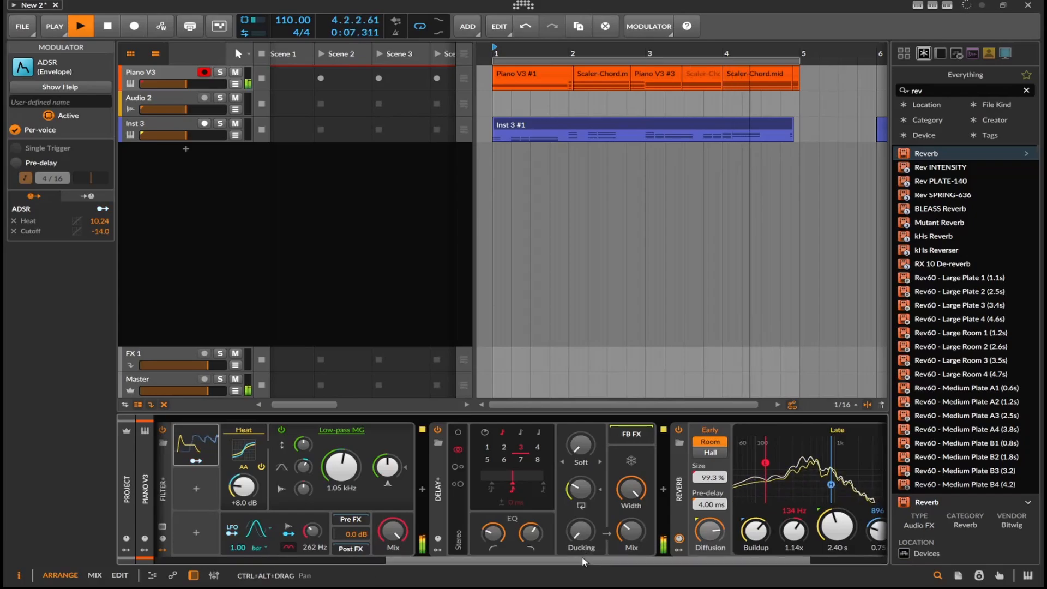
pyautogui.scroll(-3, 621, 550)
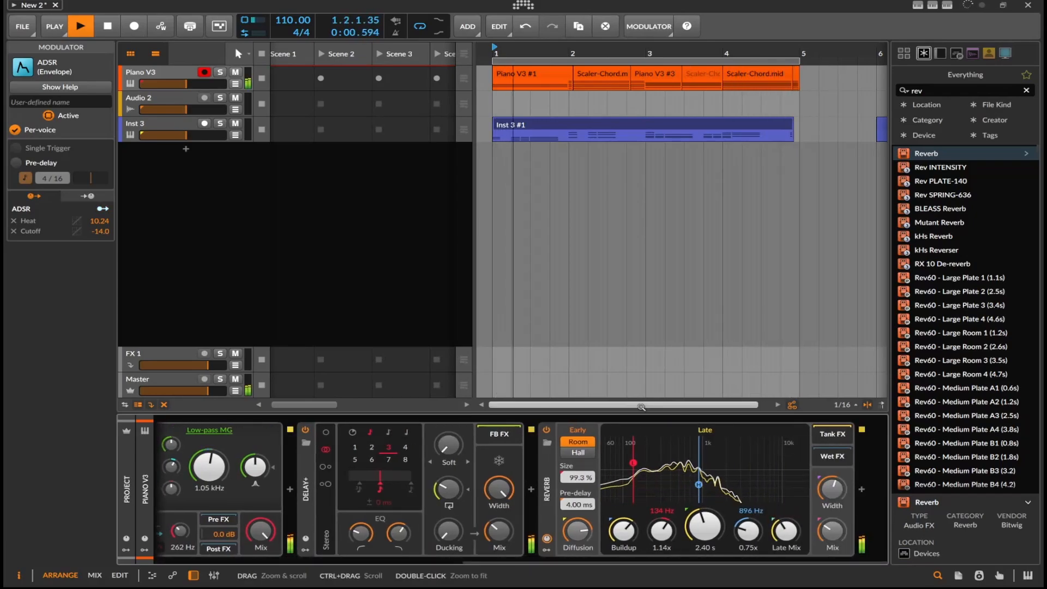
pyautogui.press('space')
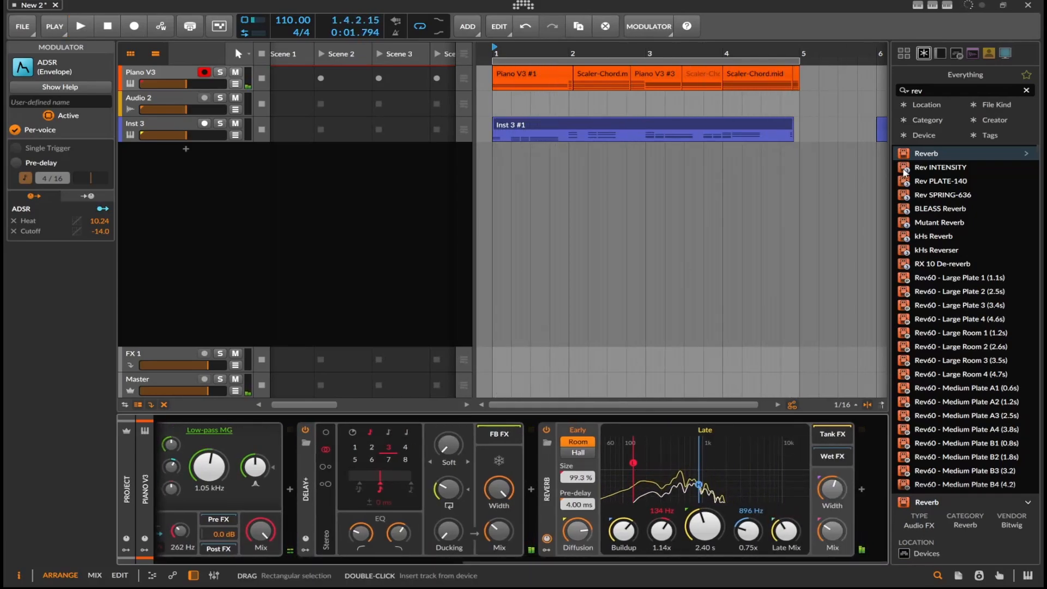
# Step: Search the browser for "inf", add the Infiltrator plug-in after Reverb, and open its preset browser
pyautogui.click(927, 94)
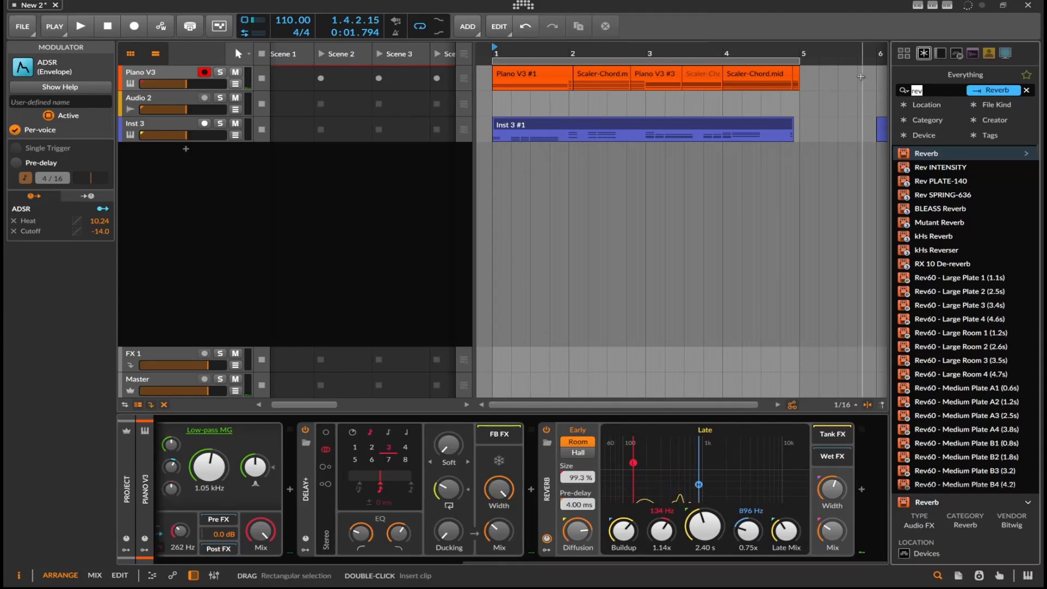
pyautogui.write('inf')
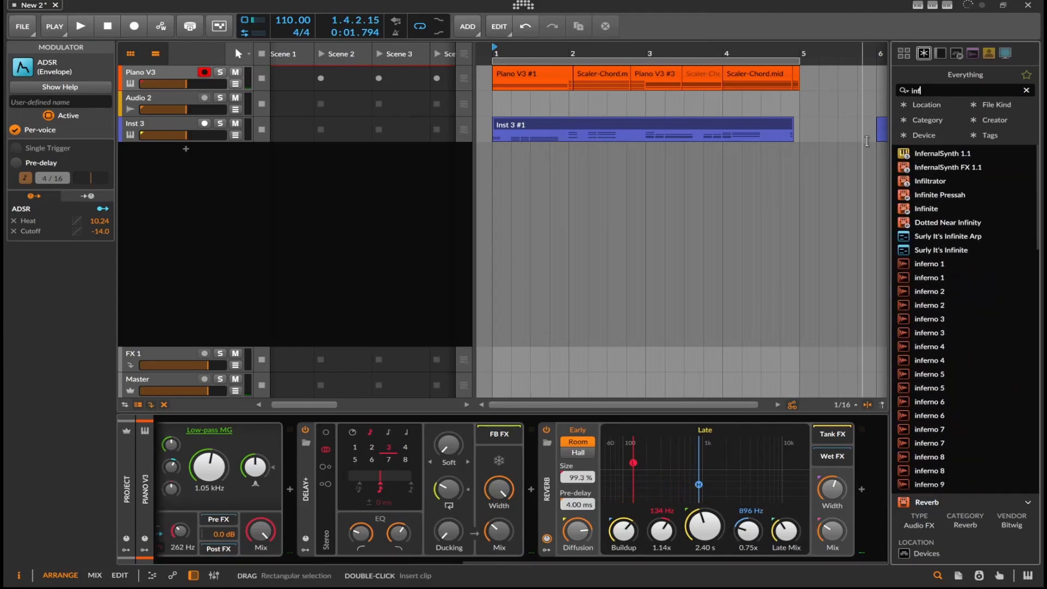
pyautogui.click(938, 185)
pyautogui.moveTo(913, 477); pyautogui.dragTo(860, 492)
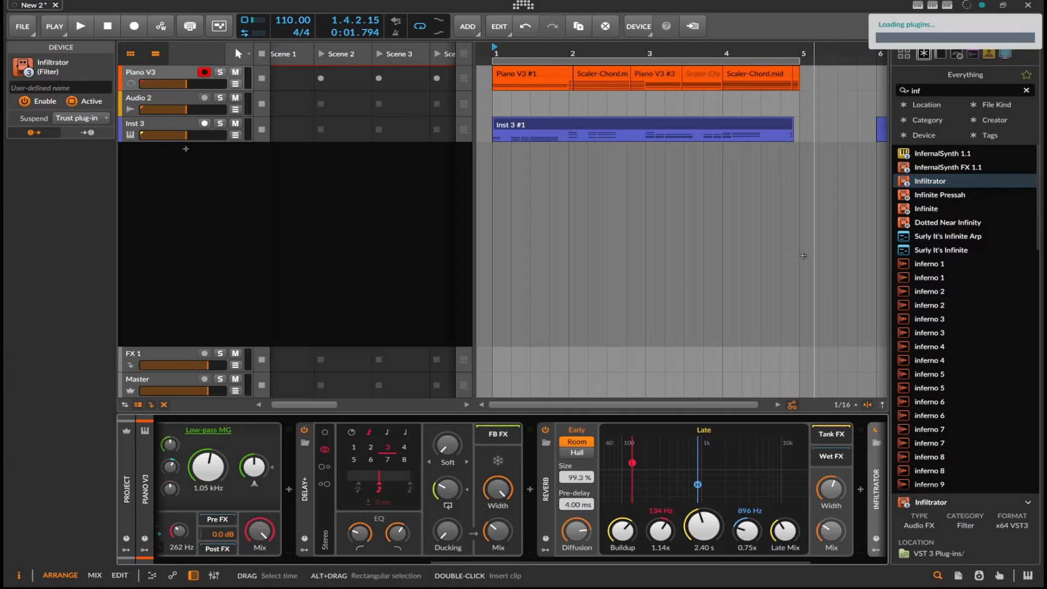
pyautogui.click(501, 134)
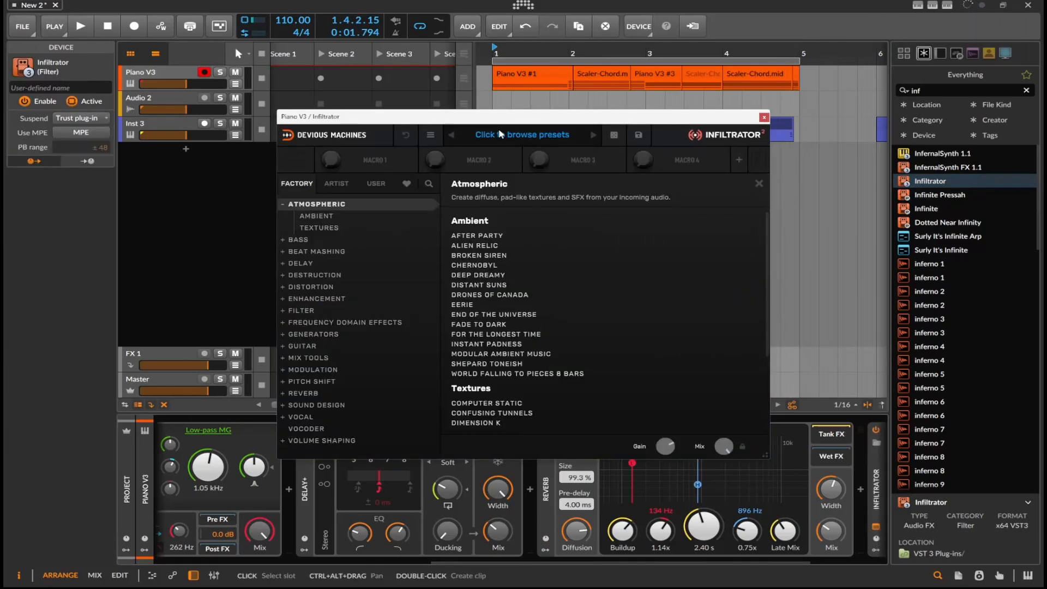
# Step: Look through the Frequency Domain Effects and Generators categories in Infiltrator's factory preset browser
pyautogui.click(329, 322)
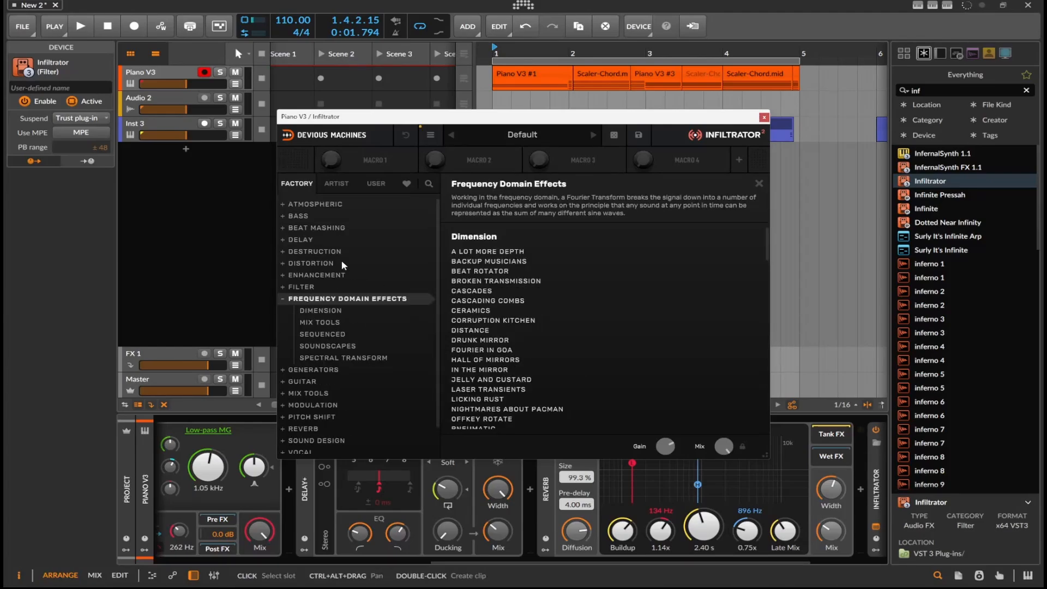
pyautogui.click(339, 371)
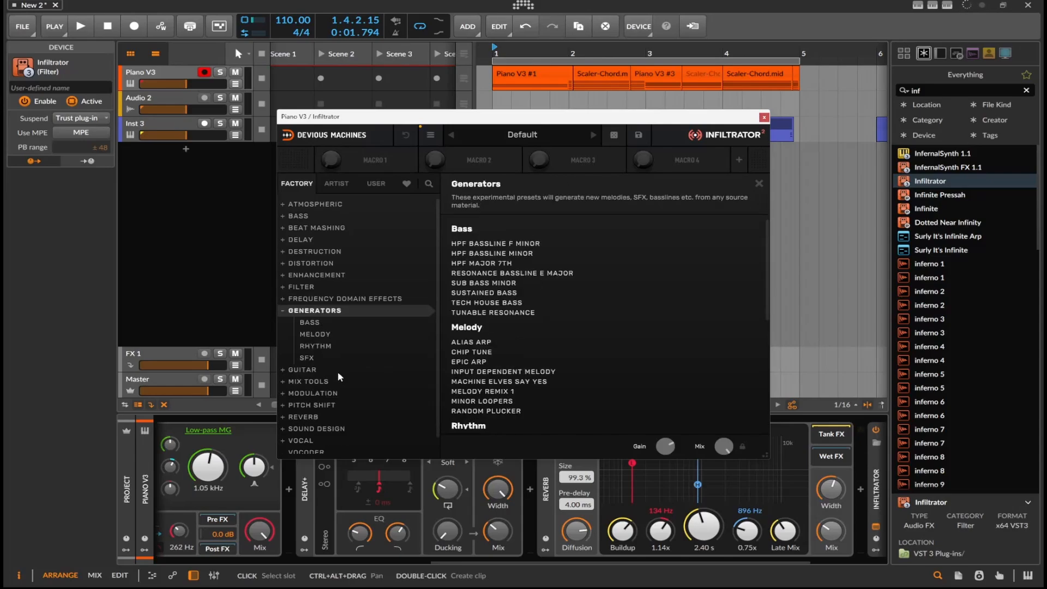
pyautogui.scroll(-3, 481, 323)
pyautogui.scroll(-2, 490, 327)
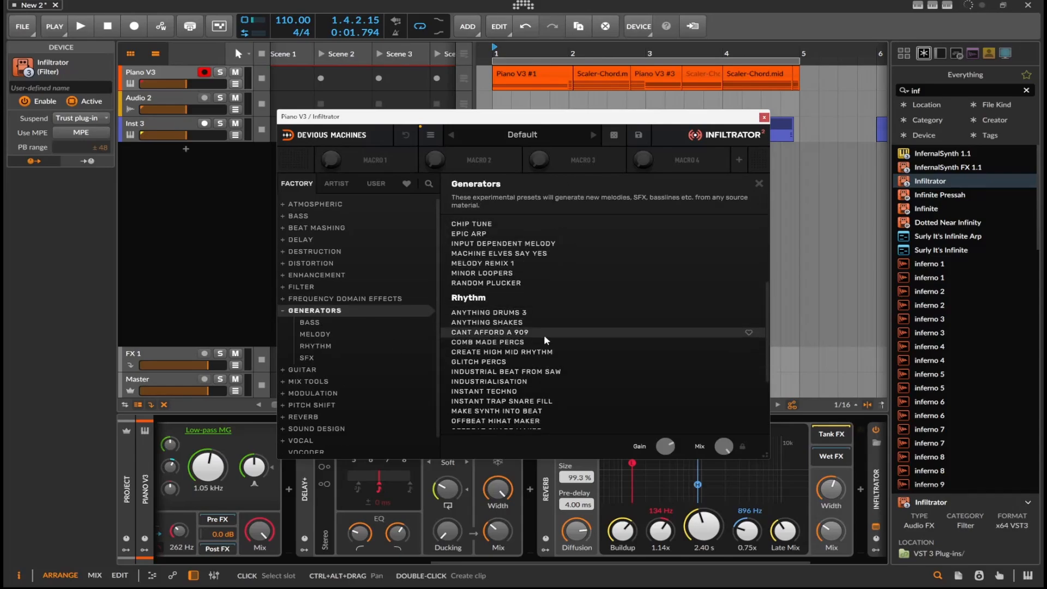
pyautogui.scroll(-4, 544, 335)
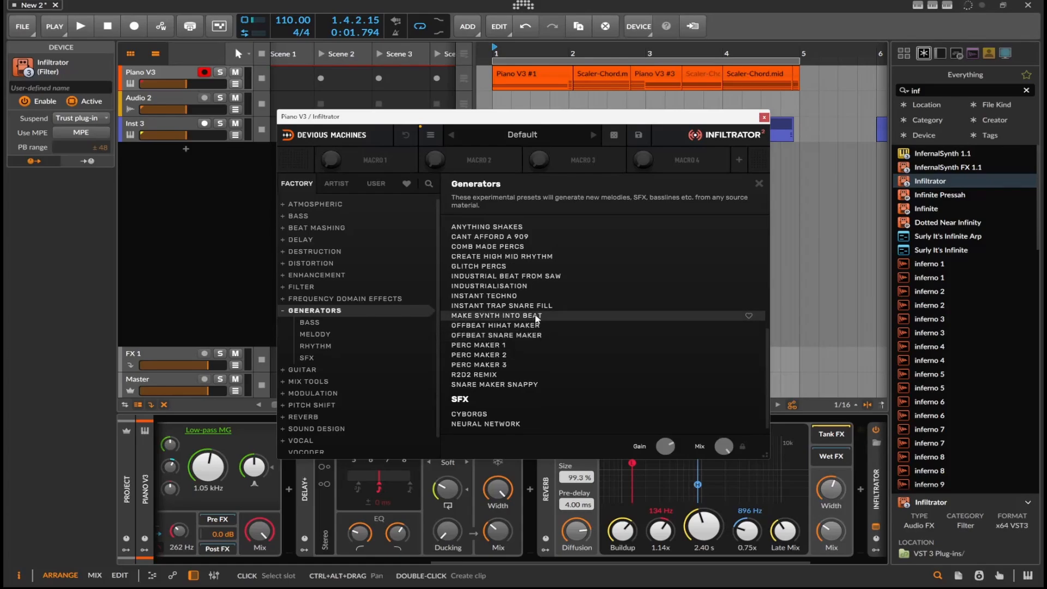
pyautogui.scroll(6, 536, 319)
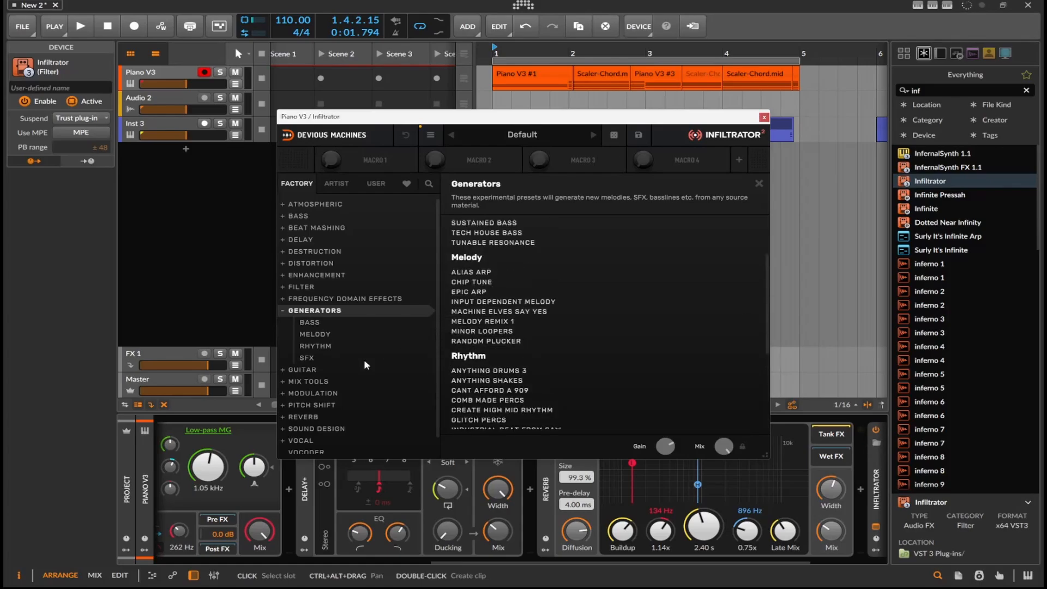
pyautogui.scroll(-1, 339, 382)
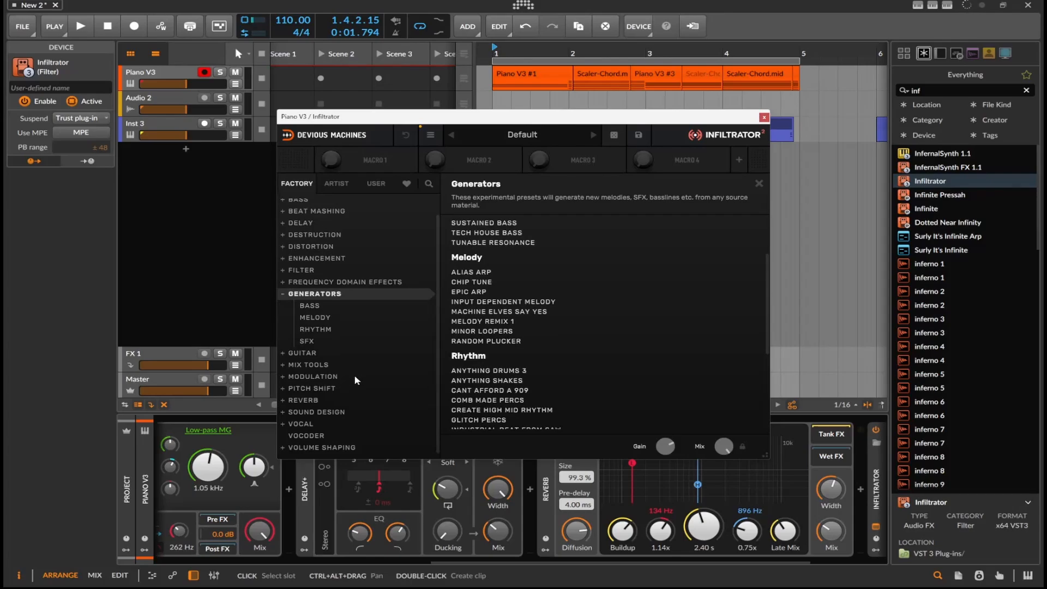
pyautogui.scroll(1, 355, 380)
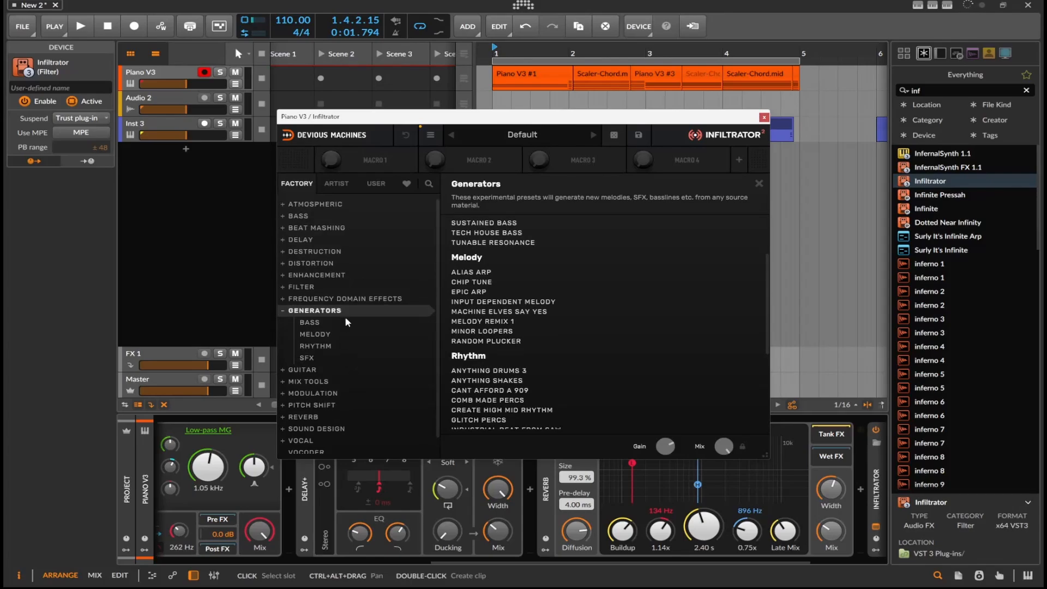
# Step: Load the Rotator Sequence preset from the Sequenced group of Frequency Domain Effects and start playback
pyautogui.click(343, 299)
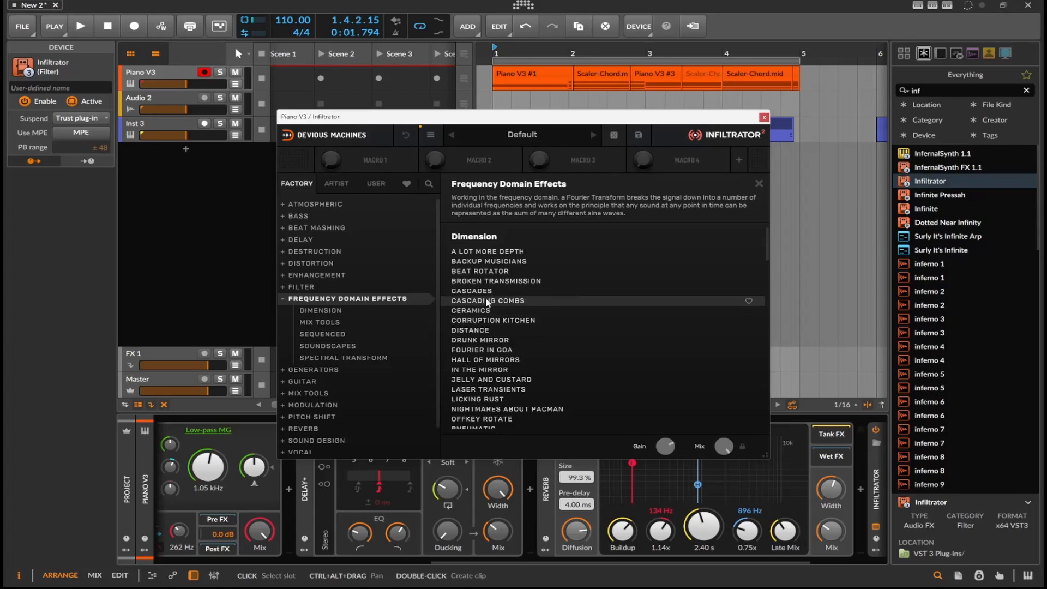
pyautogui.click(323, 334)
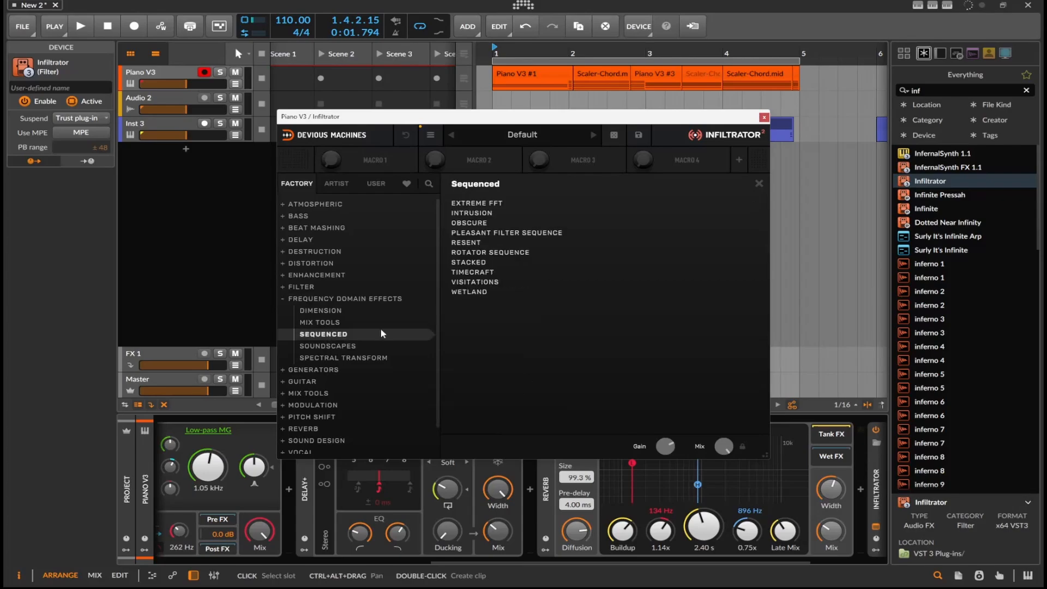
pyautogui.click(478, 252)
pyautogui.click(477, 254)
pyautogui.press('space')
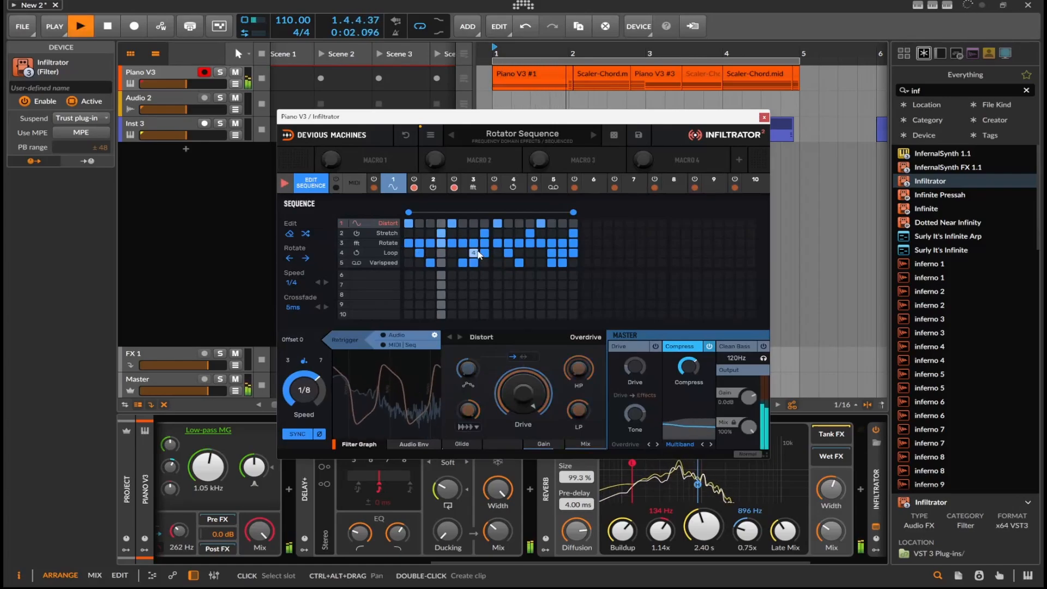
# Step: Switch Infiltrator to the Resent preset, look through the Rhythmic presets under Destruction, and close the plug-in window
pyautogui.click(456, 134)
pyautogui.click(452, 136)
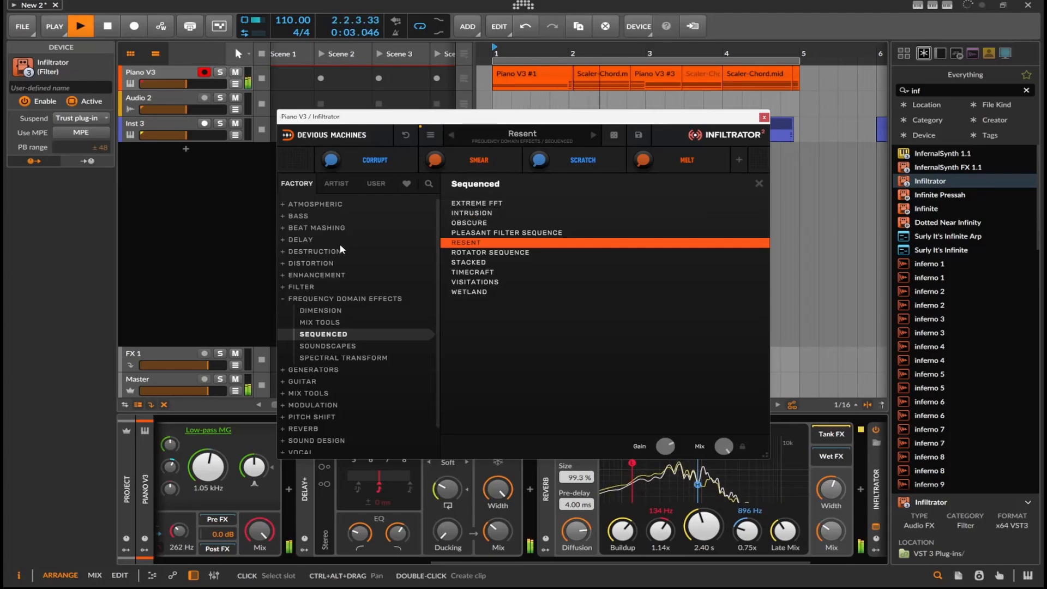
pyautogui.click(316, 252)
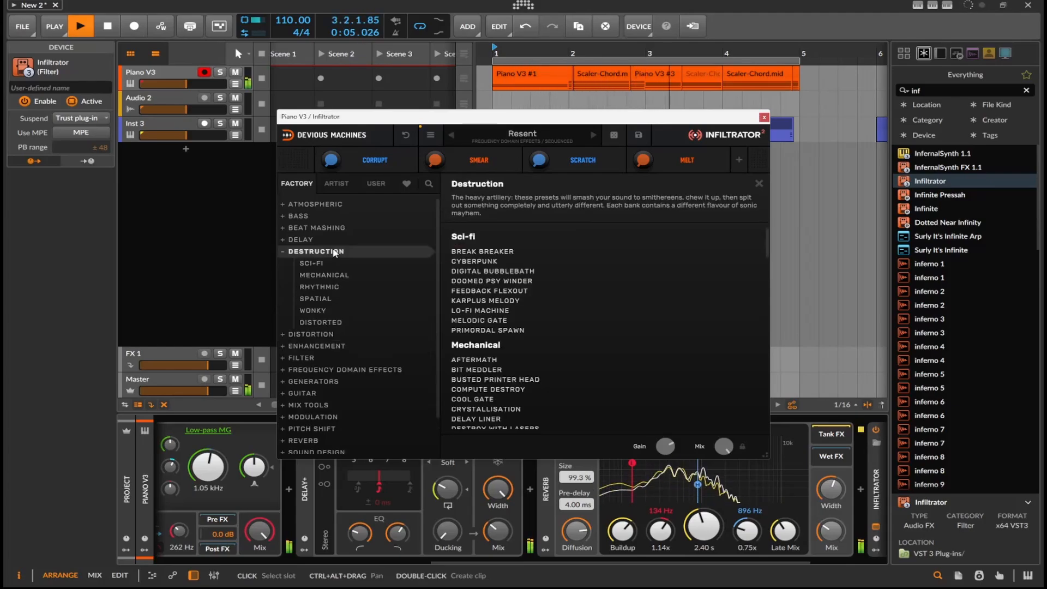
pyautogui.click(327, 287)
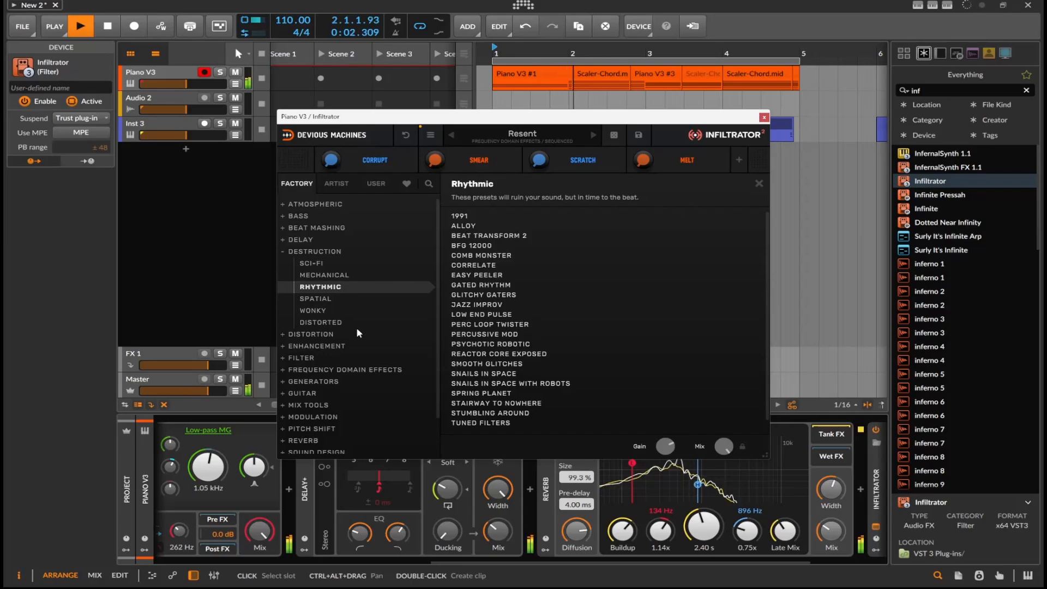
pyautogui.click(764, 117)
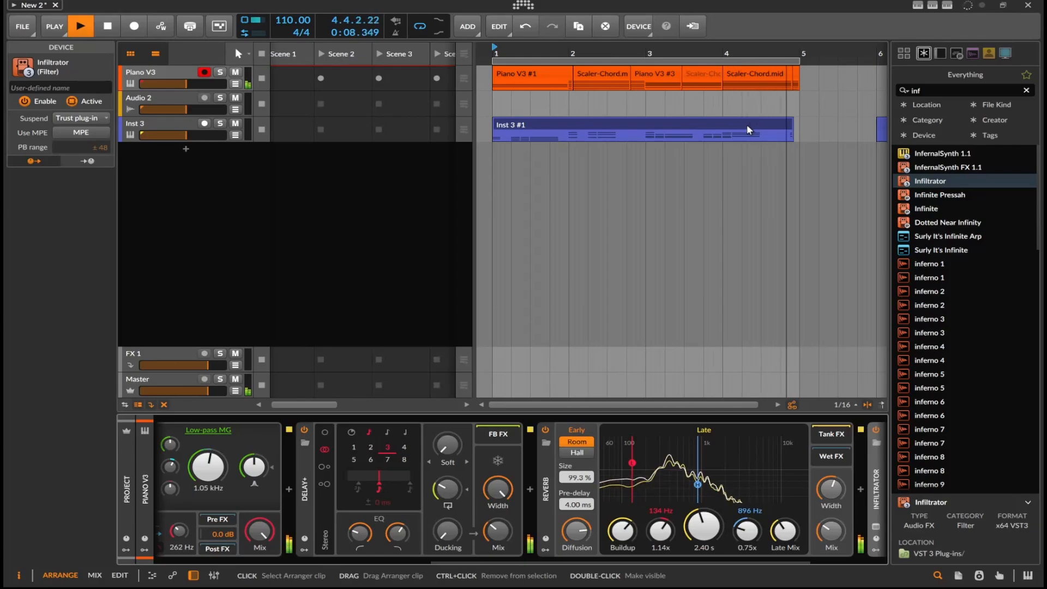
# Step: Search the browser for "tran", add kHs Trance Gate to the Piano V3 chain, and place it between Reverb and Infiltrator
pyautogui.moveTo(946, 91); pyautogui.dragTo(882, 94)
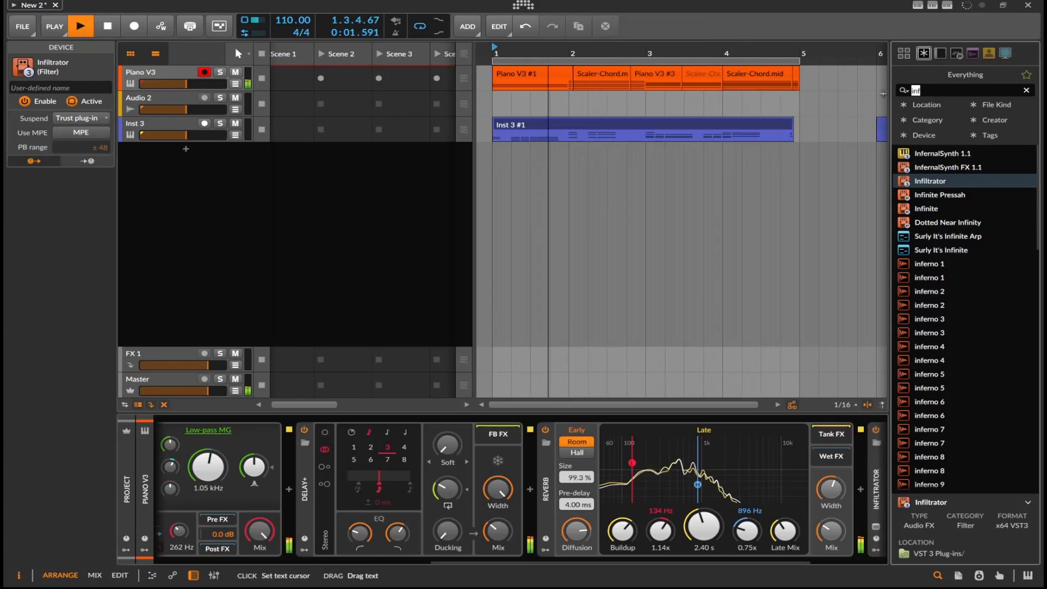
pyautogui.write('tran')
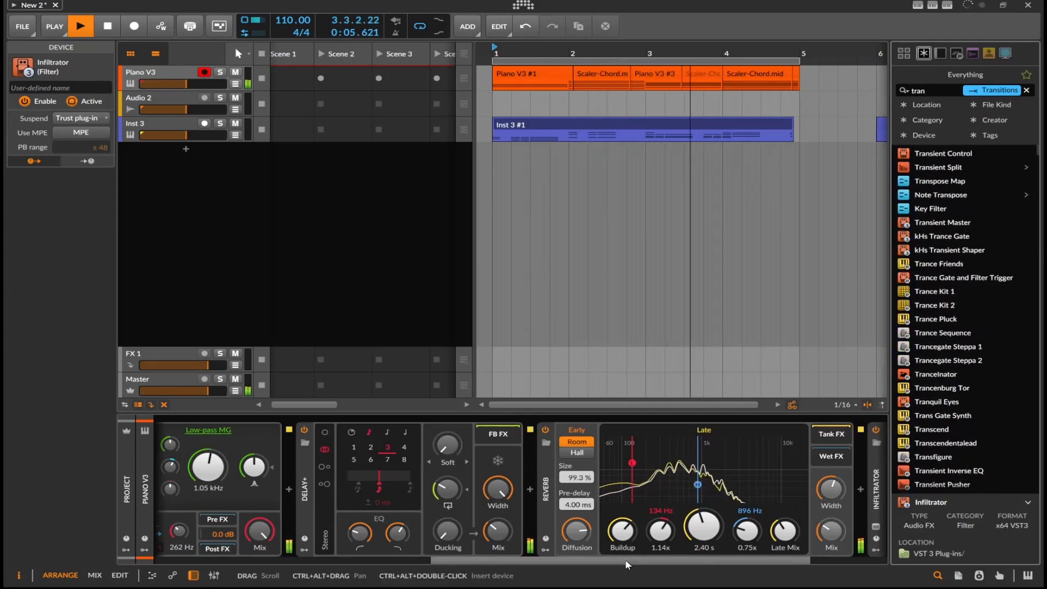
pyautogui.moveTo(627, 565); pyautogui.dragTo(703, 565)
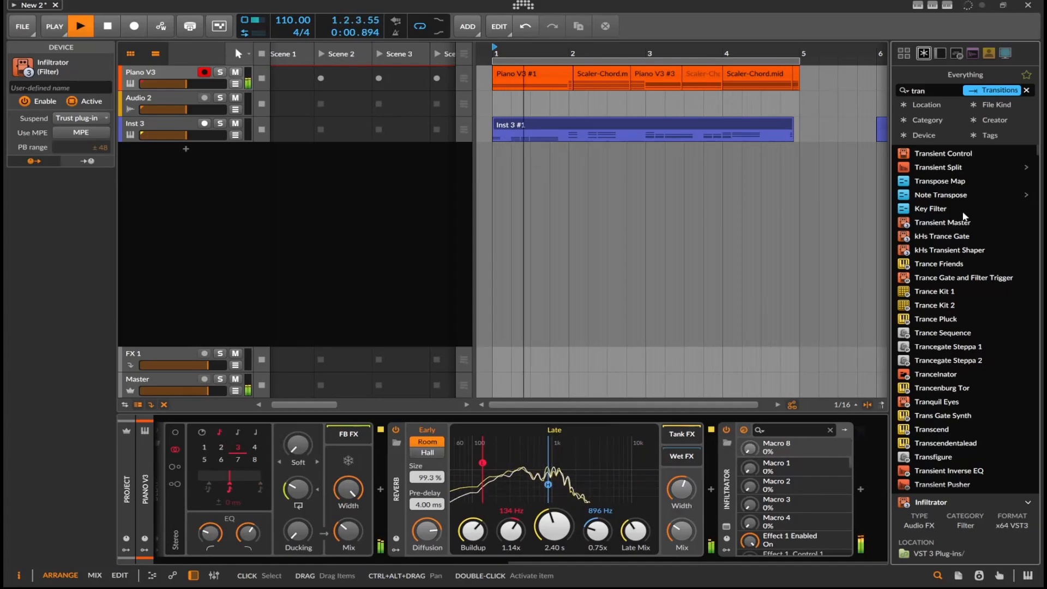
pyautogui.moveTo(952, 236); pyautogui.dragTo(872, 465)
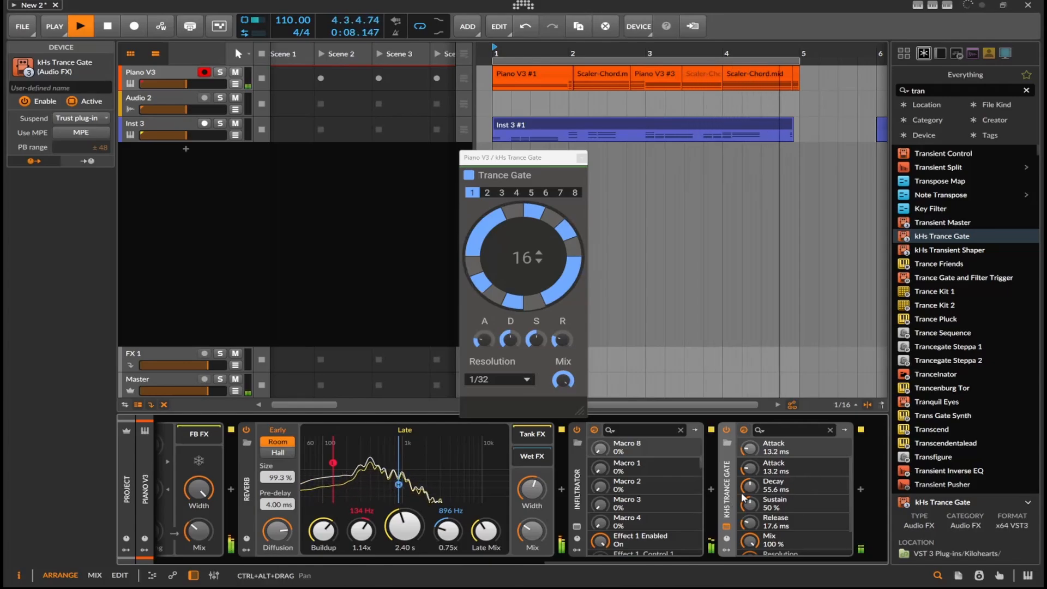
pyautogui.moveTo(731, 499); pyautogui.dragTo(571, 519)
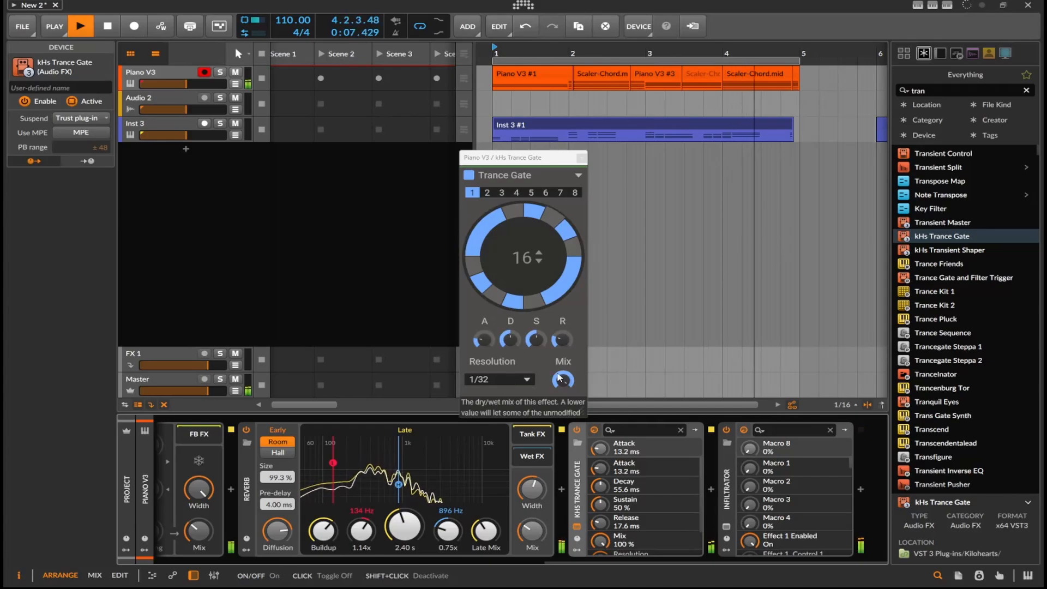
# Step: Set the Trance Gate's mix to 36% and attack to 15.5 ms, and stop playback
pyautogui.moveTo(563, 380); pyautogui.dragTo(563, 398)
pyautogui.moveTo(484, 341); pyautogui.dragTo(485, 338)
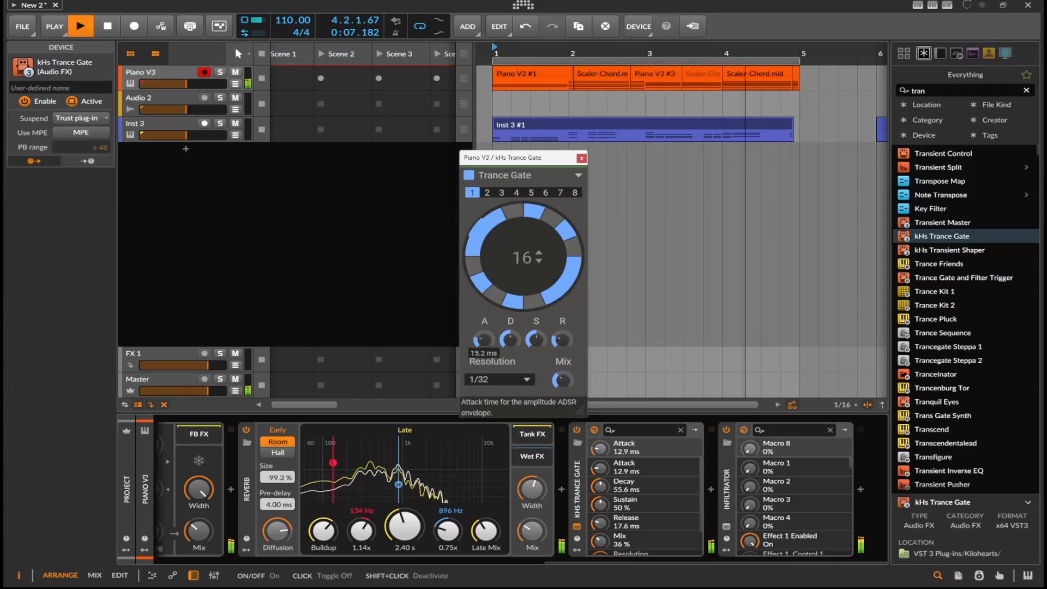
pyautogui.click(107, 27)
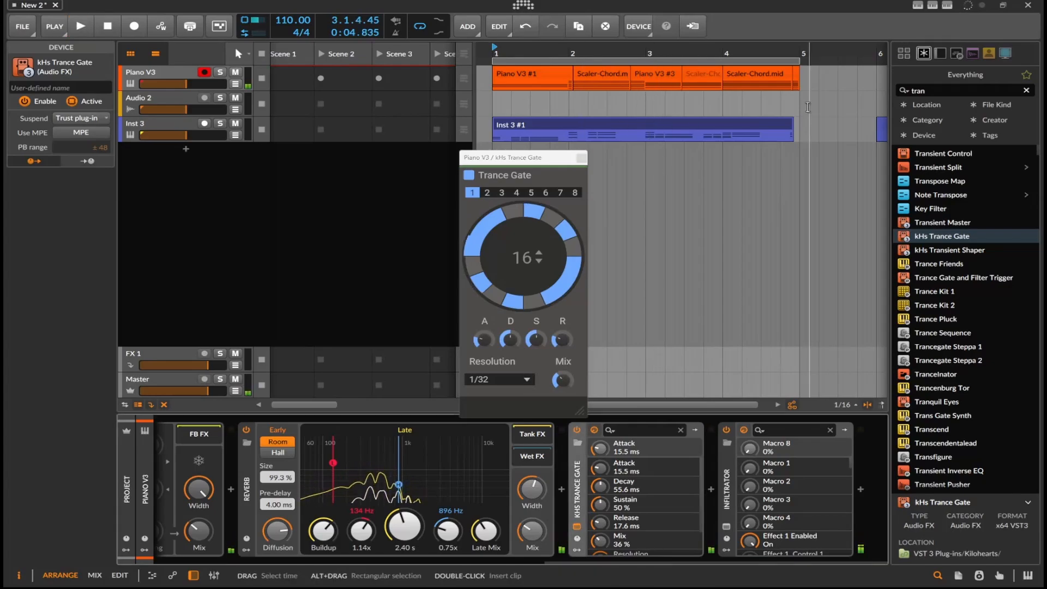
# Step: Search the browser for "break" and add iZotope BreakTweaker on a new instrument track below Inst 3
pyautogui.moveTo(927, 92); pyautogui.dragTo(863, 104)
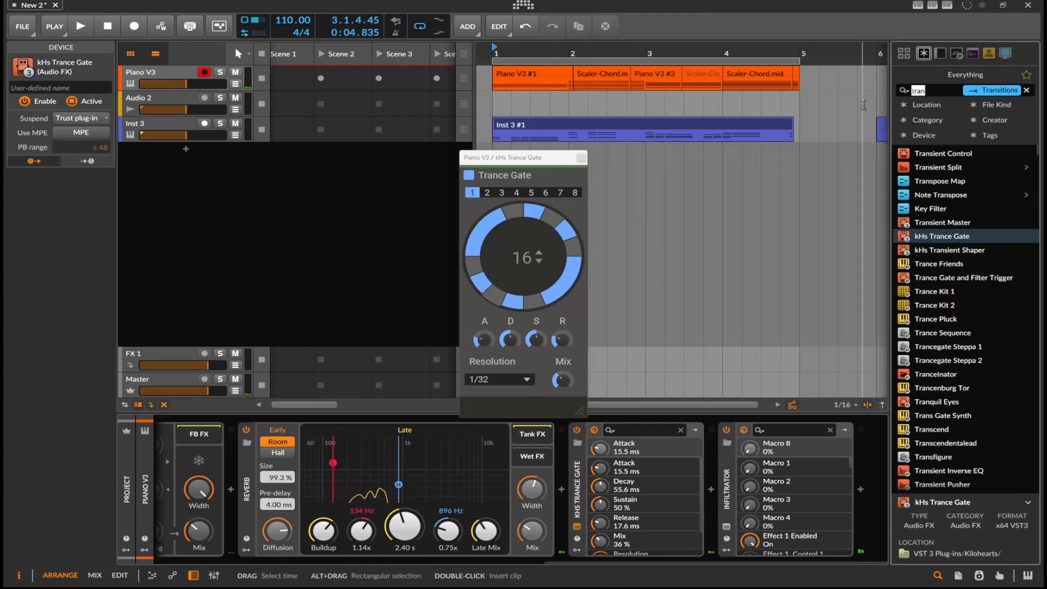
pyautogui.write('break')
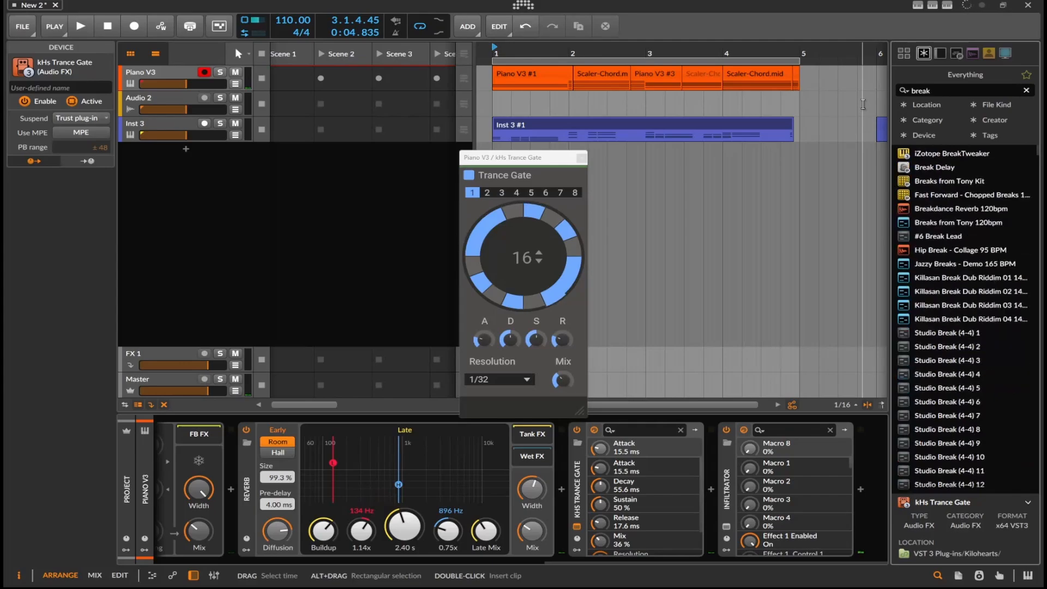
pyautogui.moveTo(952, 153); pyautogui.dragTo(416, 222)
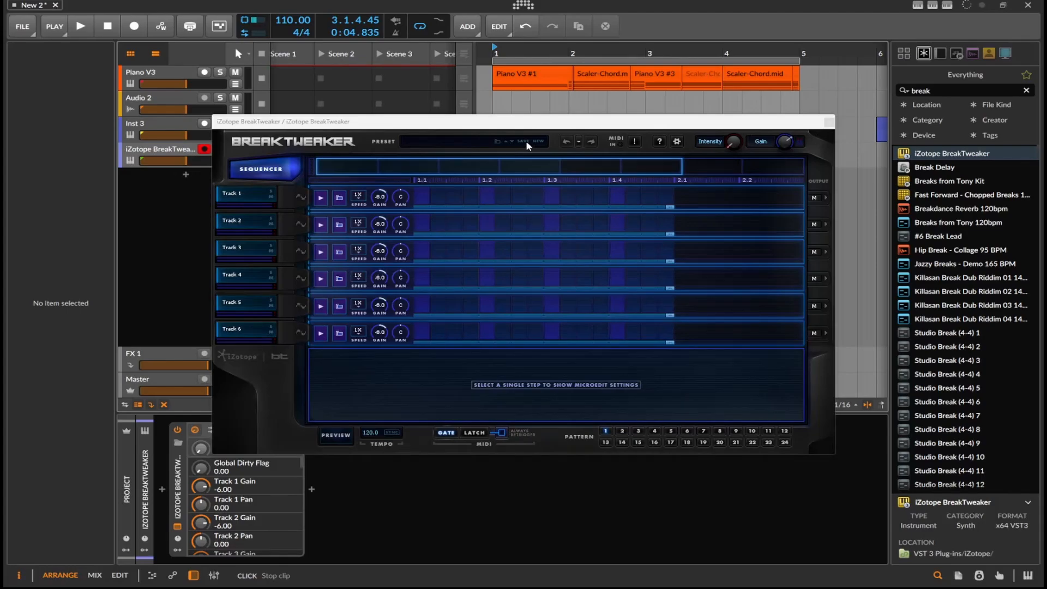
# Step: Load the AB-Stab preset from BreakTweaker's Electro category
pyautogui.click(496, 140)
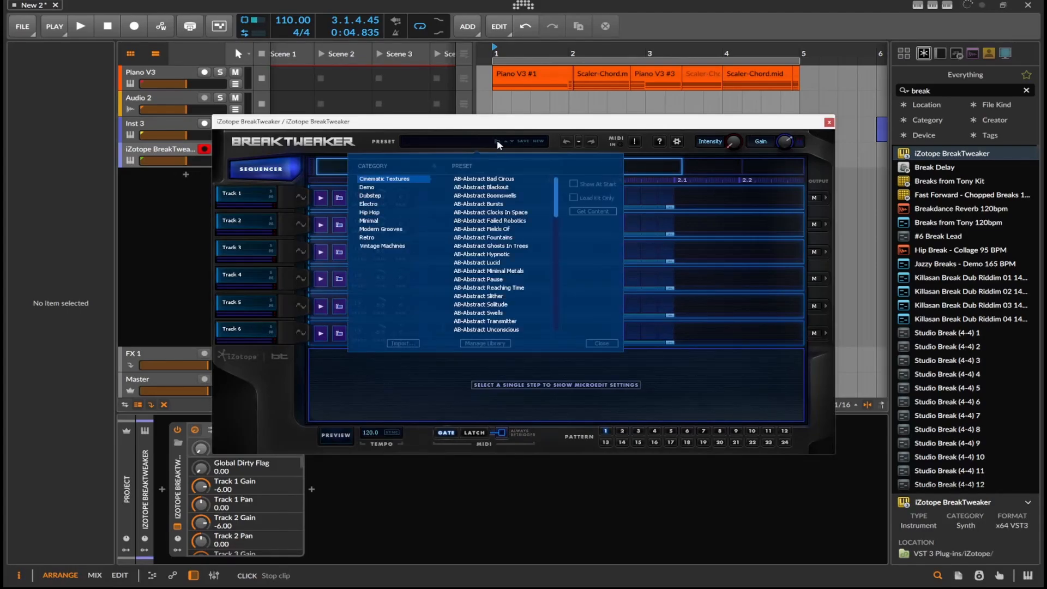
pyautogui.click(370, 205)
pyautogui.doubleClick(472, 223)
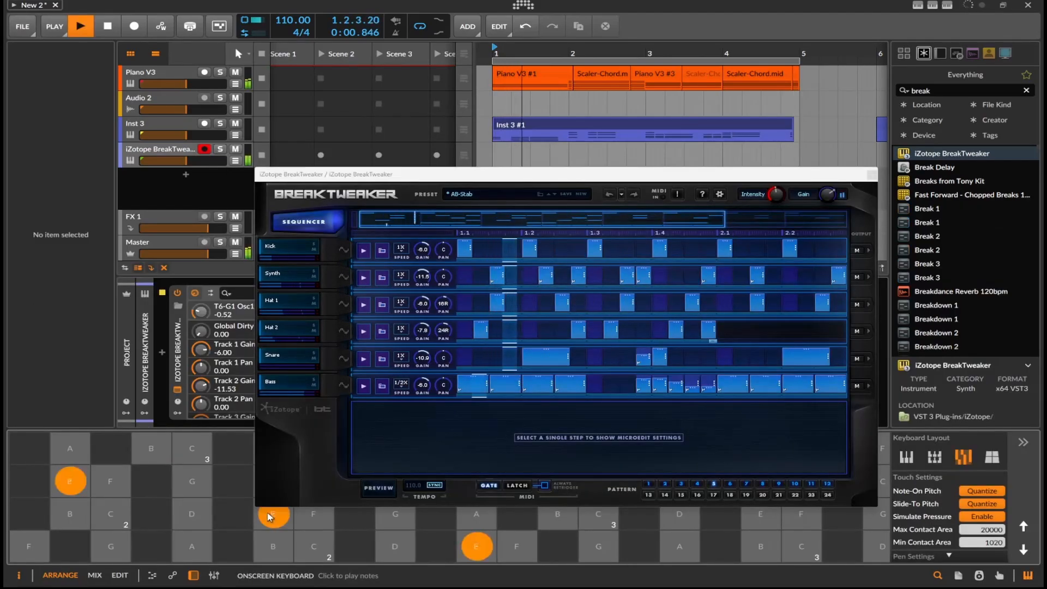
# Step: Audition the AB-Stab patterns by playing different low notes on the onscreen keyboard
pyautogui.click(314, 547)
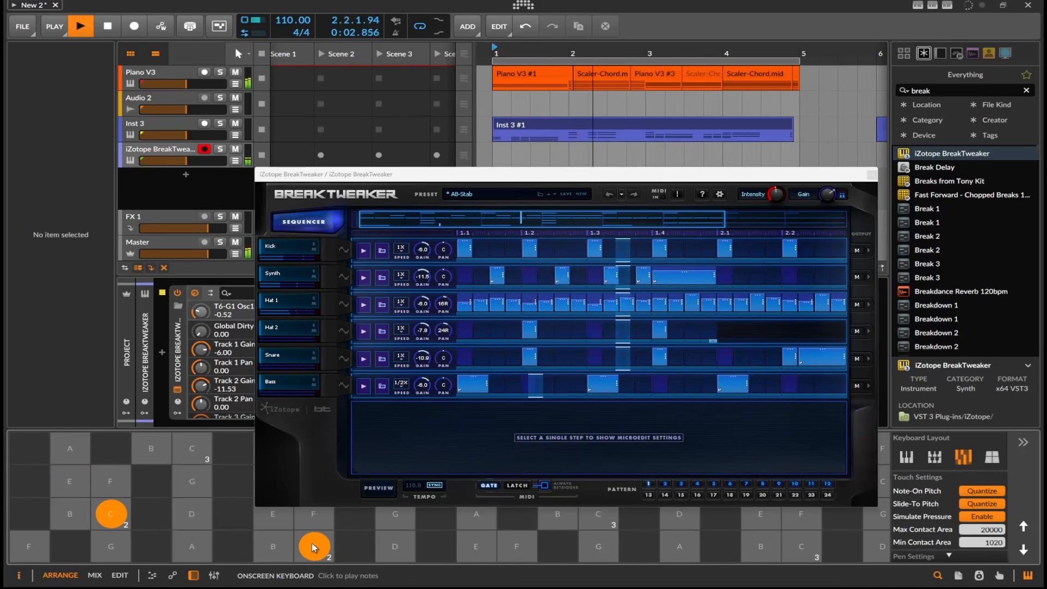
pyautogui.click(392, 544)
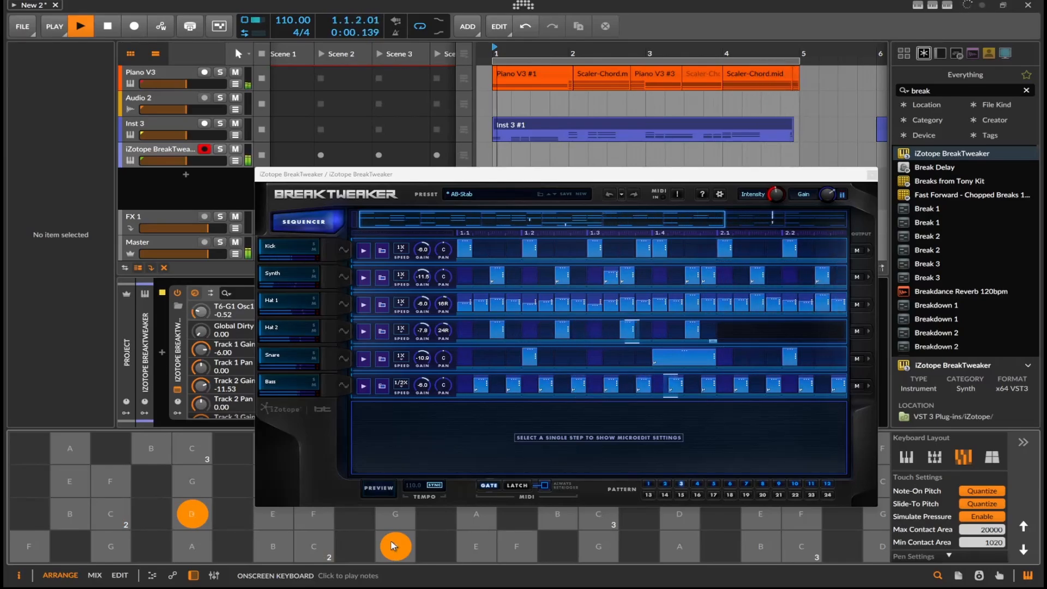
pyautogui.click(467, 538)
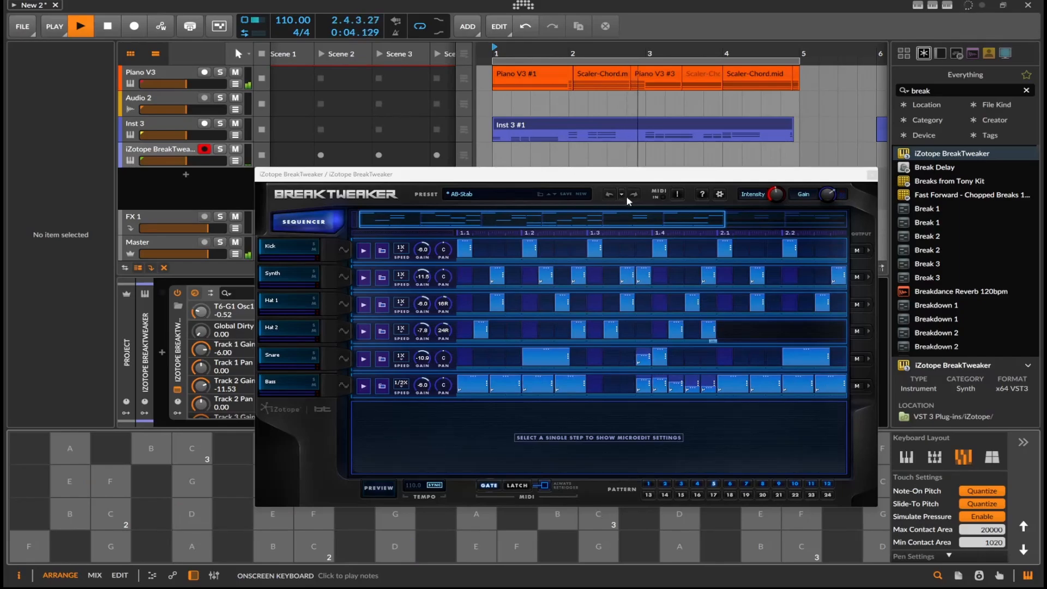
# Step: Switch BreakTweaker to the AB-Synth Morpher preset, audition a pattern from the onscreen keyboard, and close the plug-in window
pyautogui.click(554, 194)
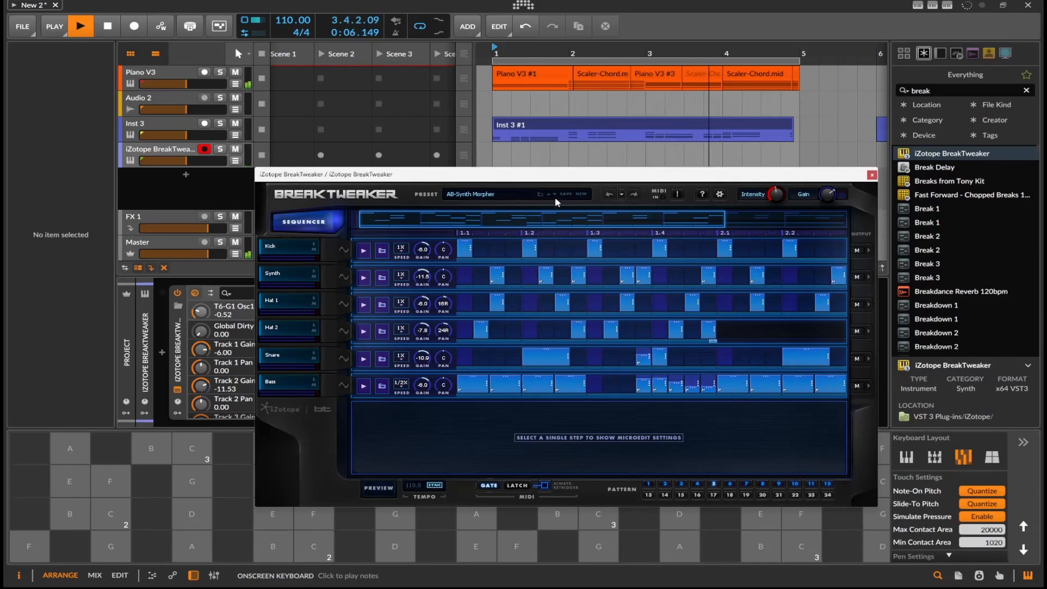
pyautogui.click(394, 547)
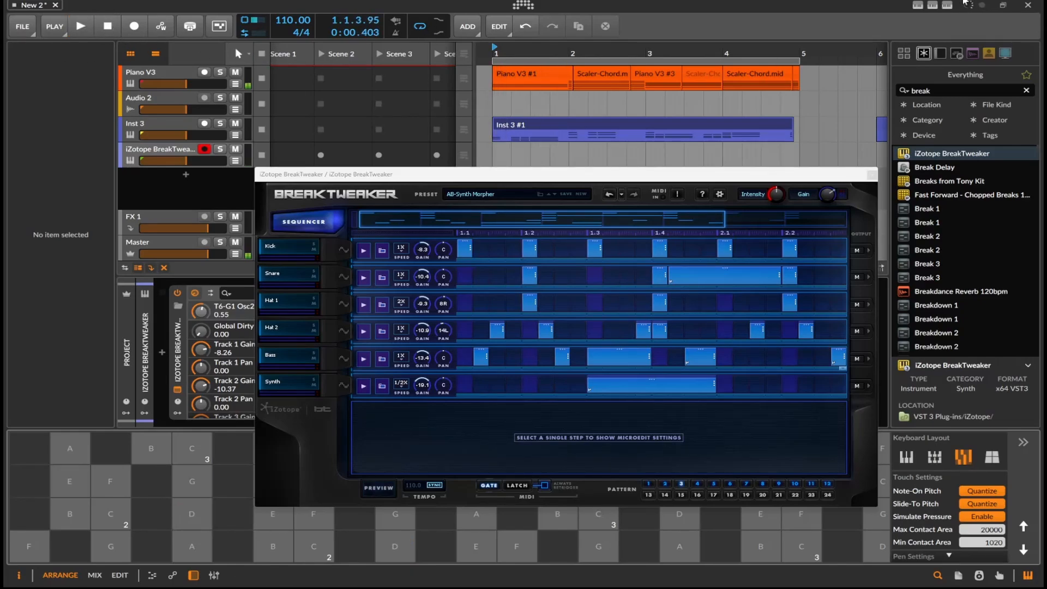
pyautogui.click(871, 174)
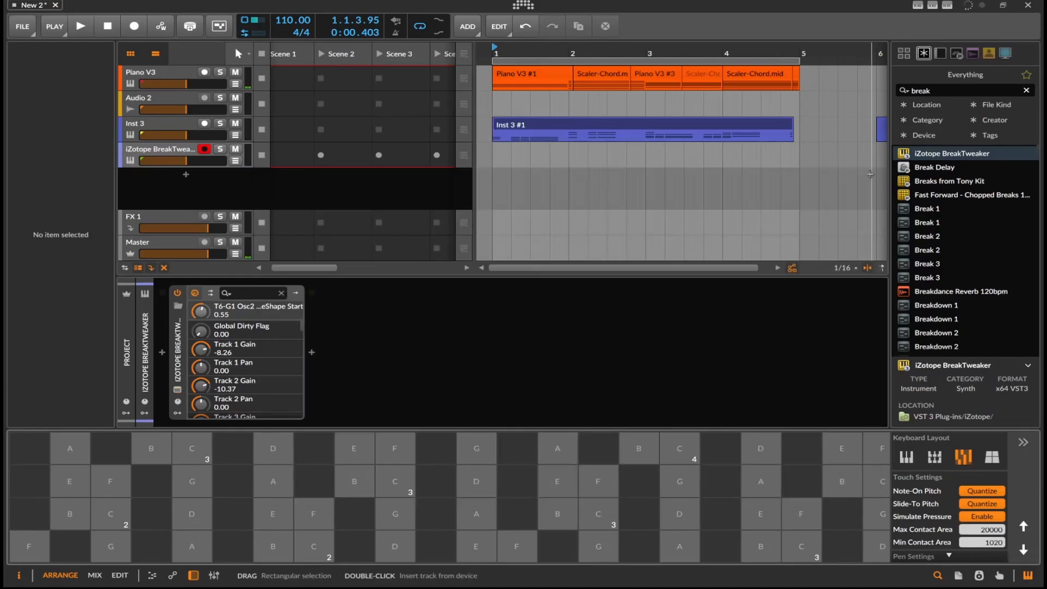